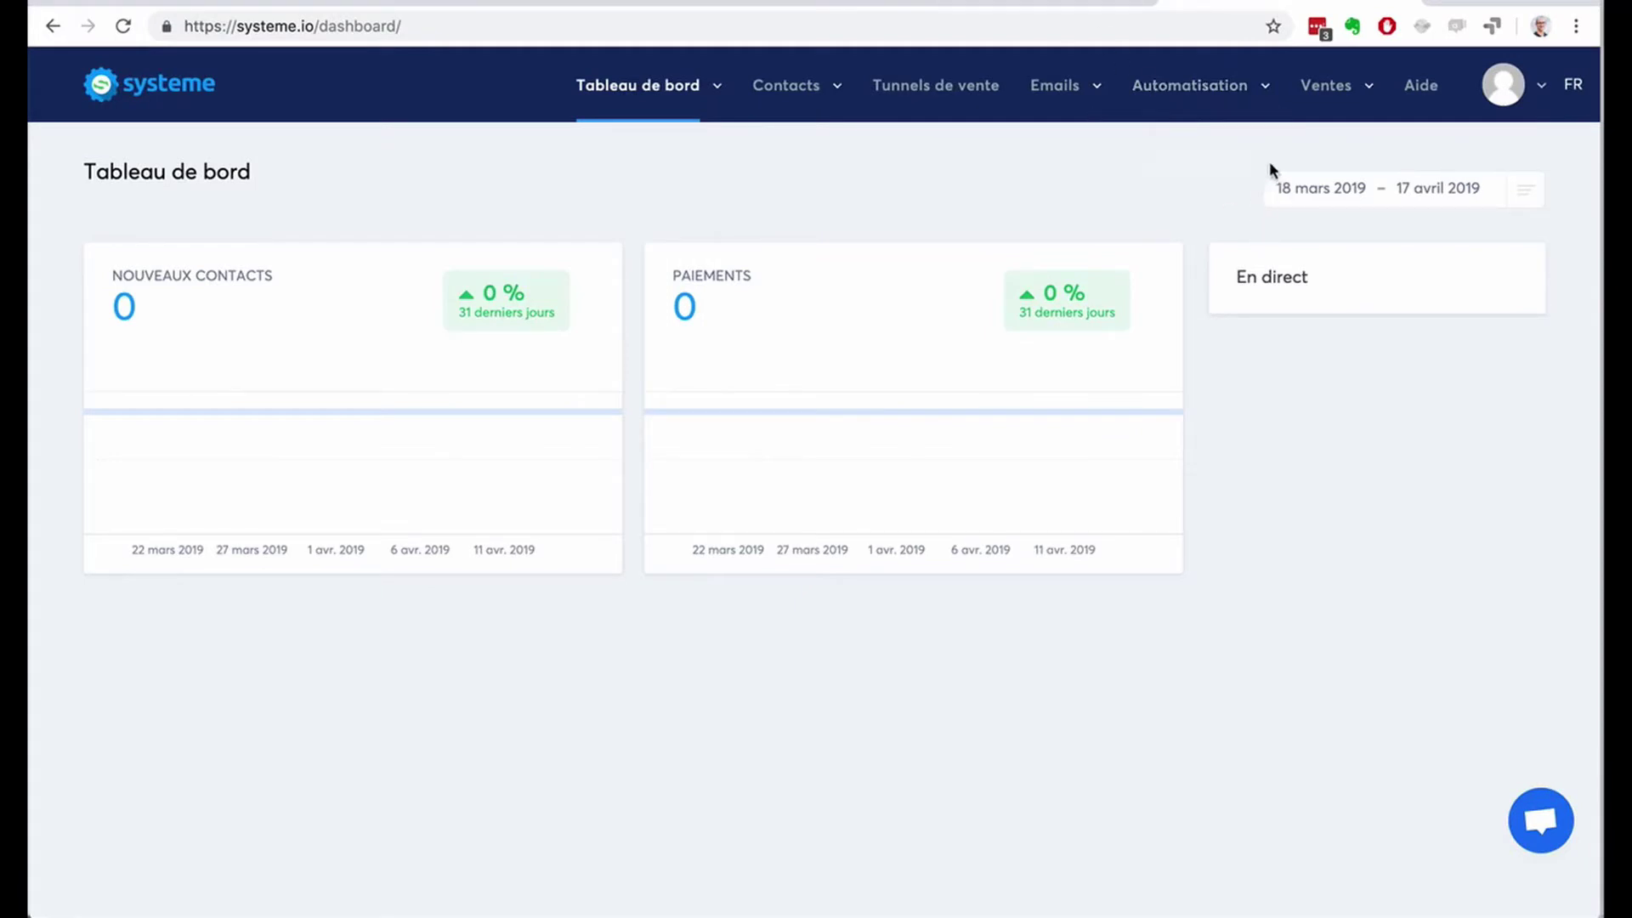
Create a new course named "Formation guitare" and save it.
mouse_move(1318, 94)
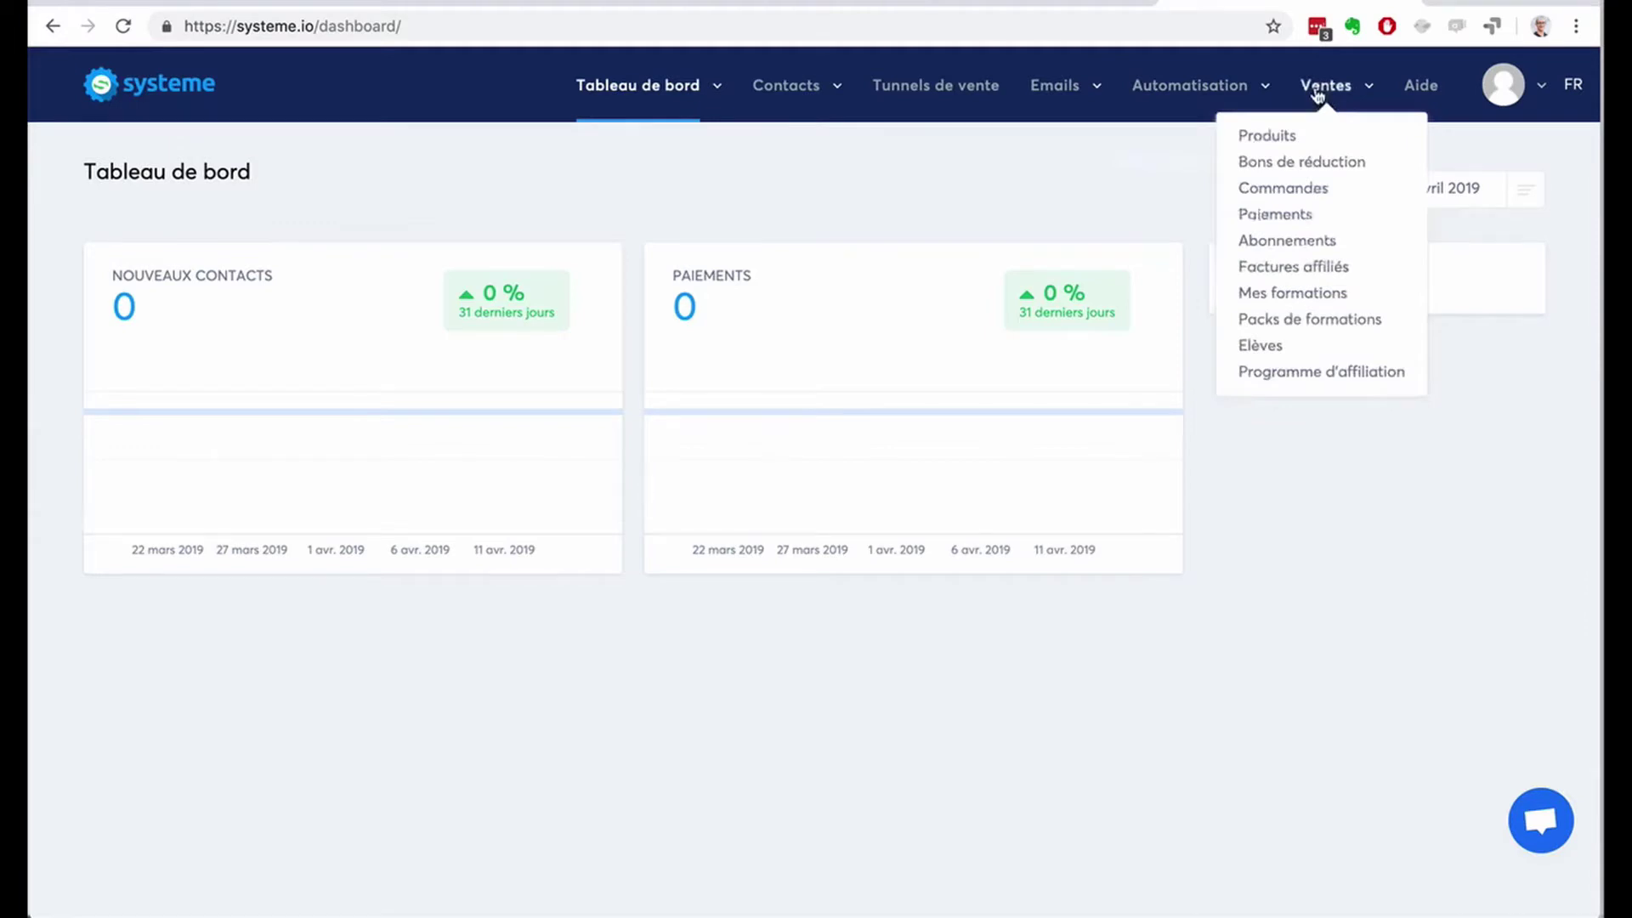
click(1289, 297)
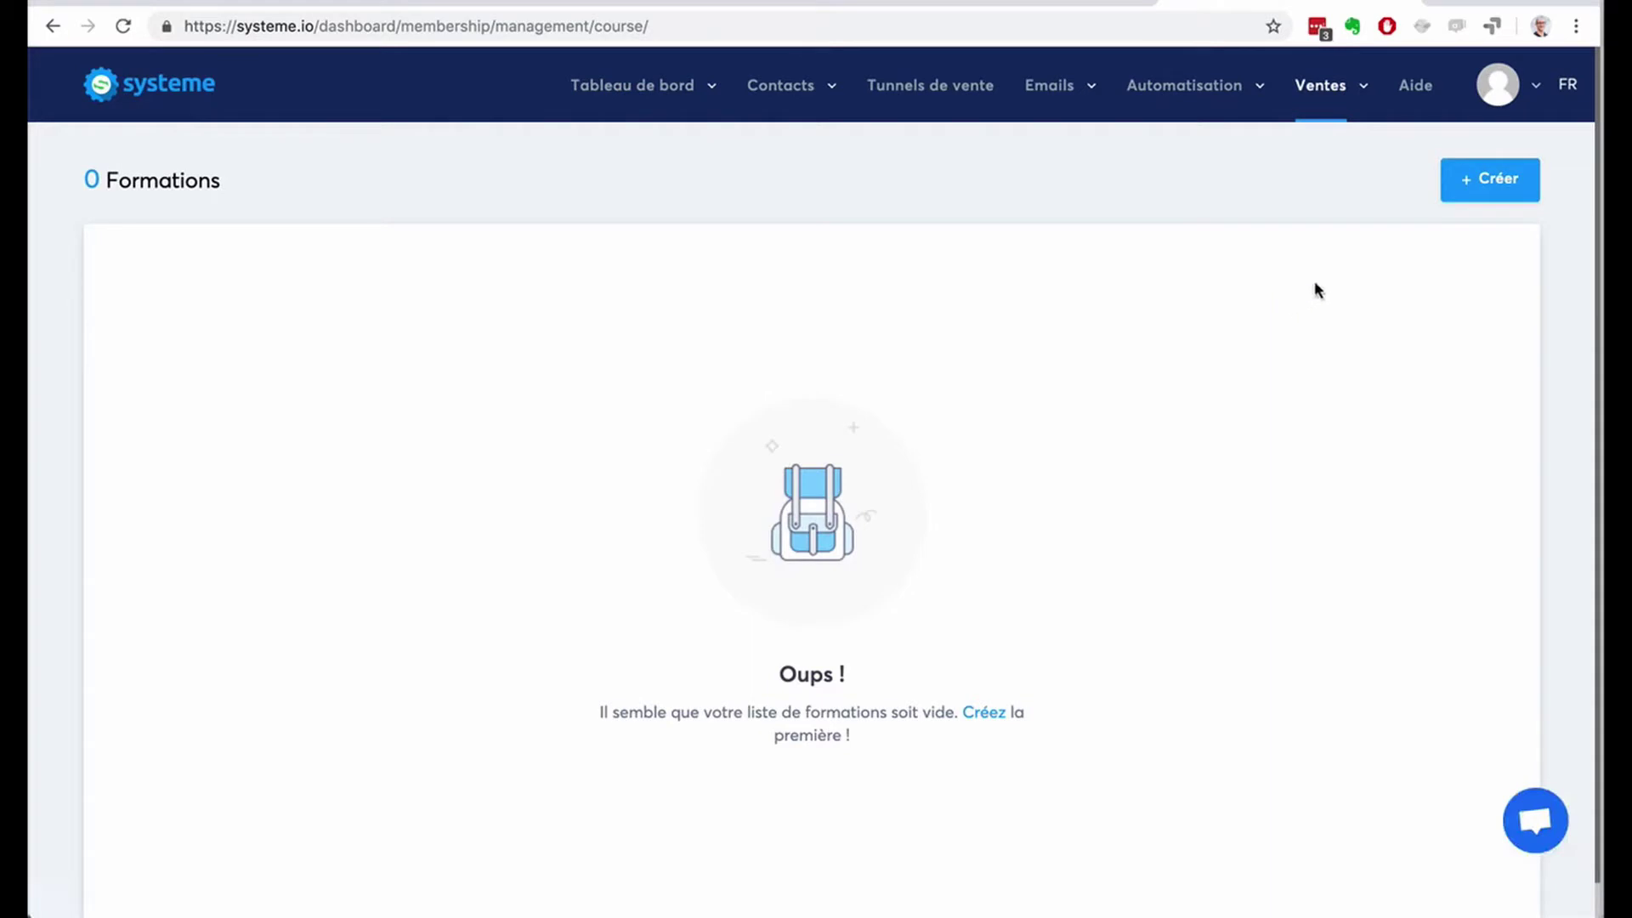
mouse_move(1328, 95)
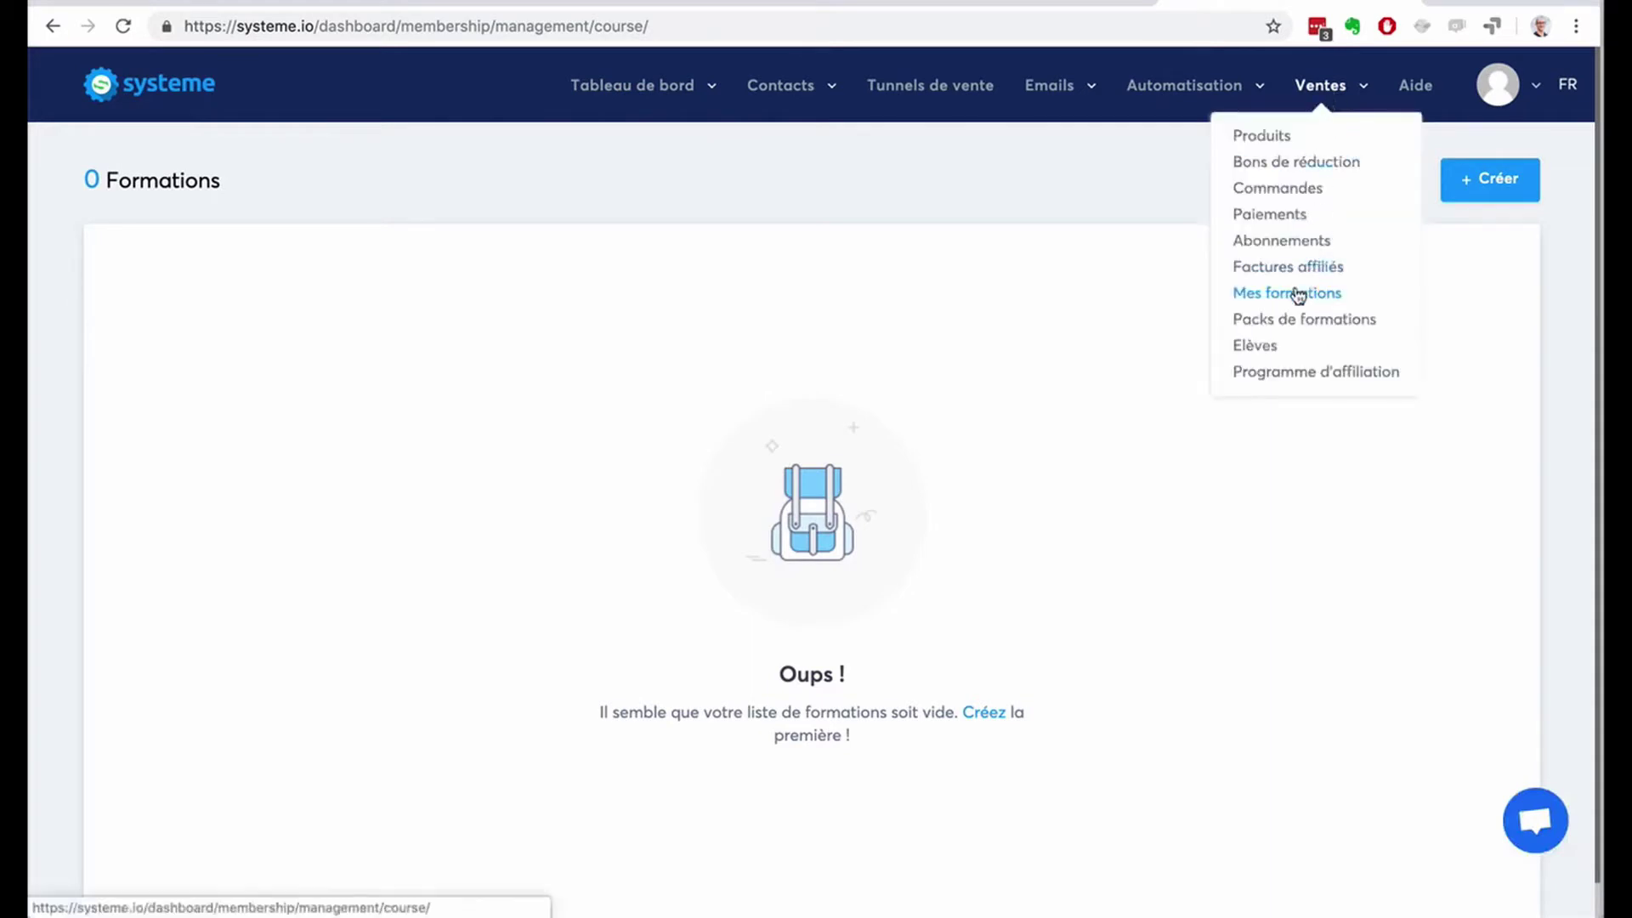
click(1480, 191)
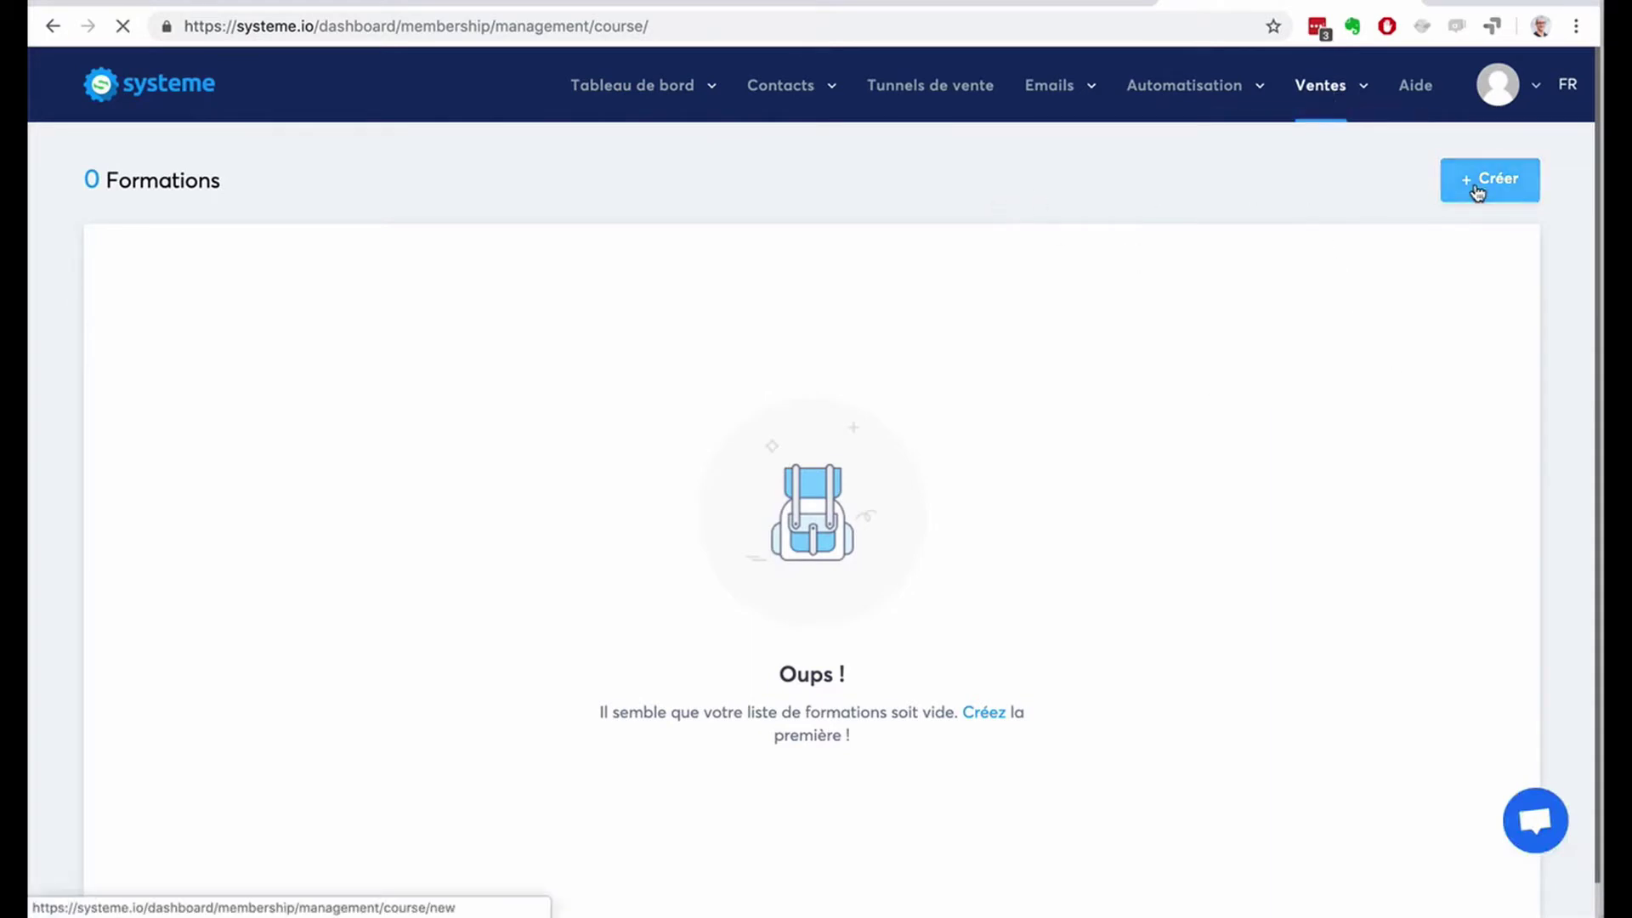
click(330, 302)
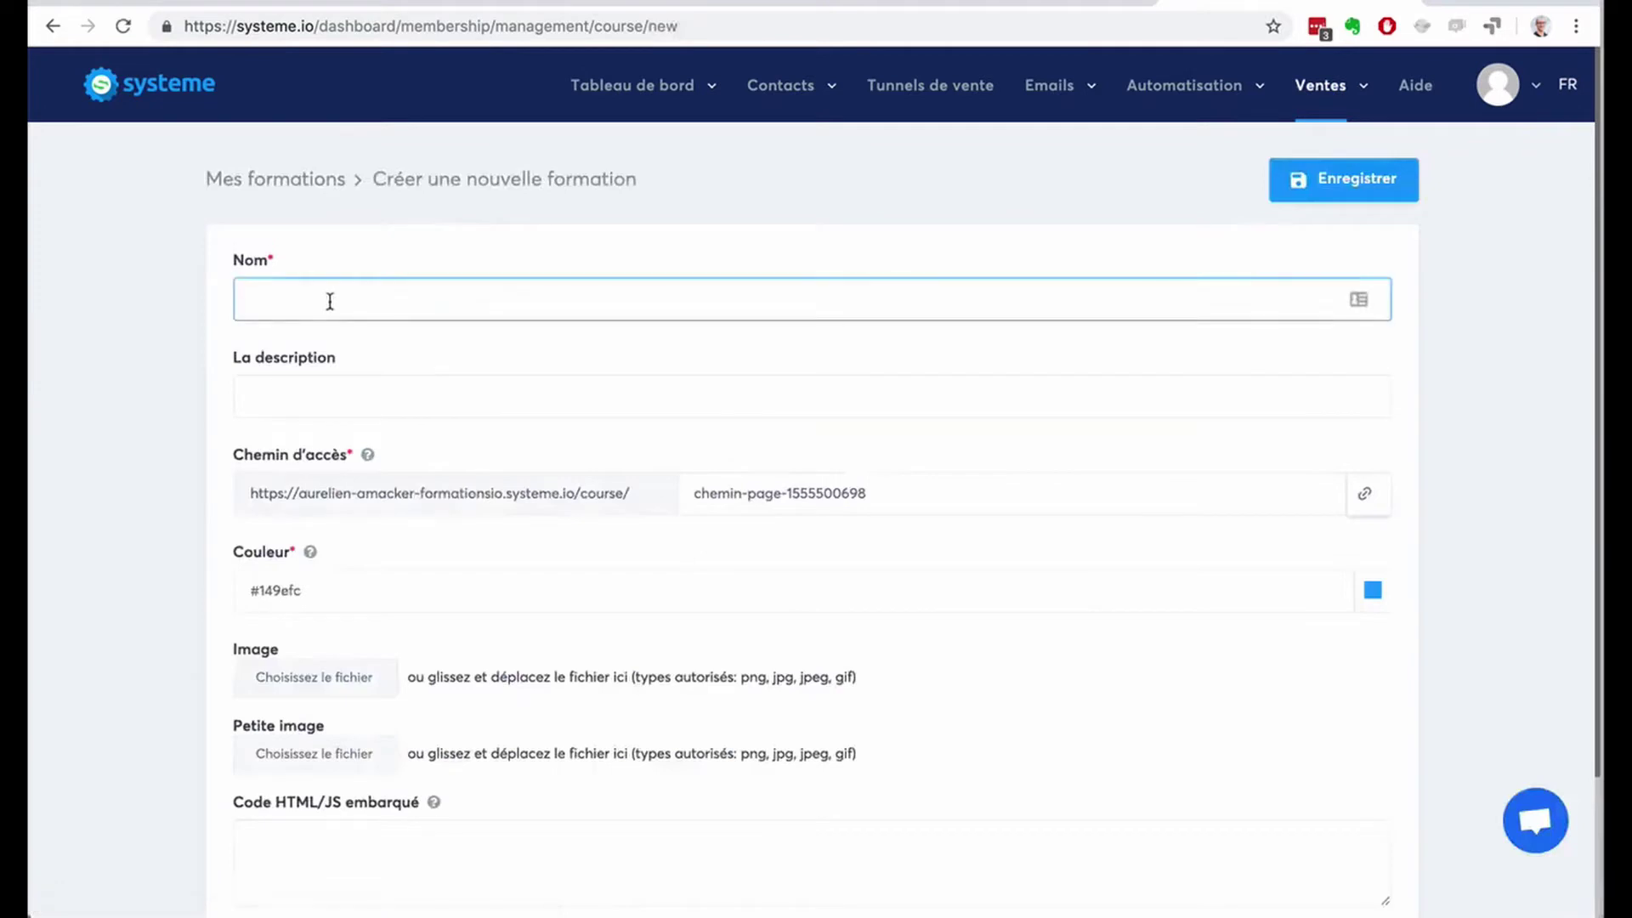
text(M)
text(Format)
text(ion guitare)
click(1330, 180)
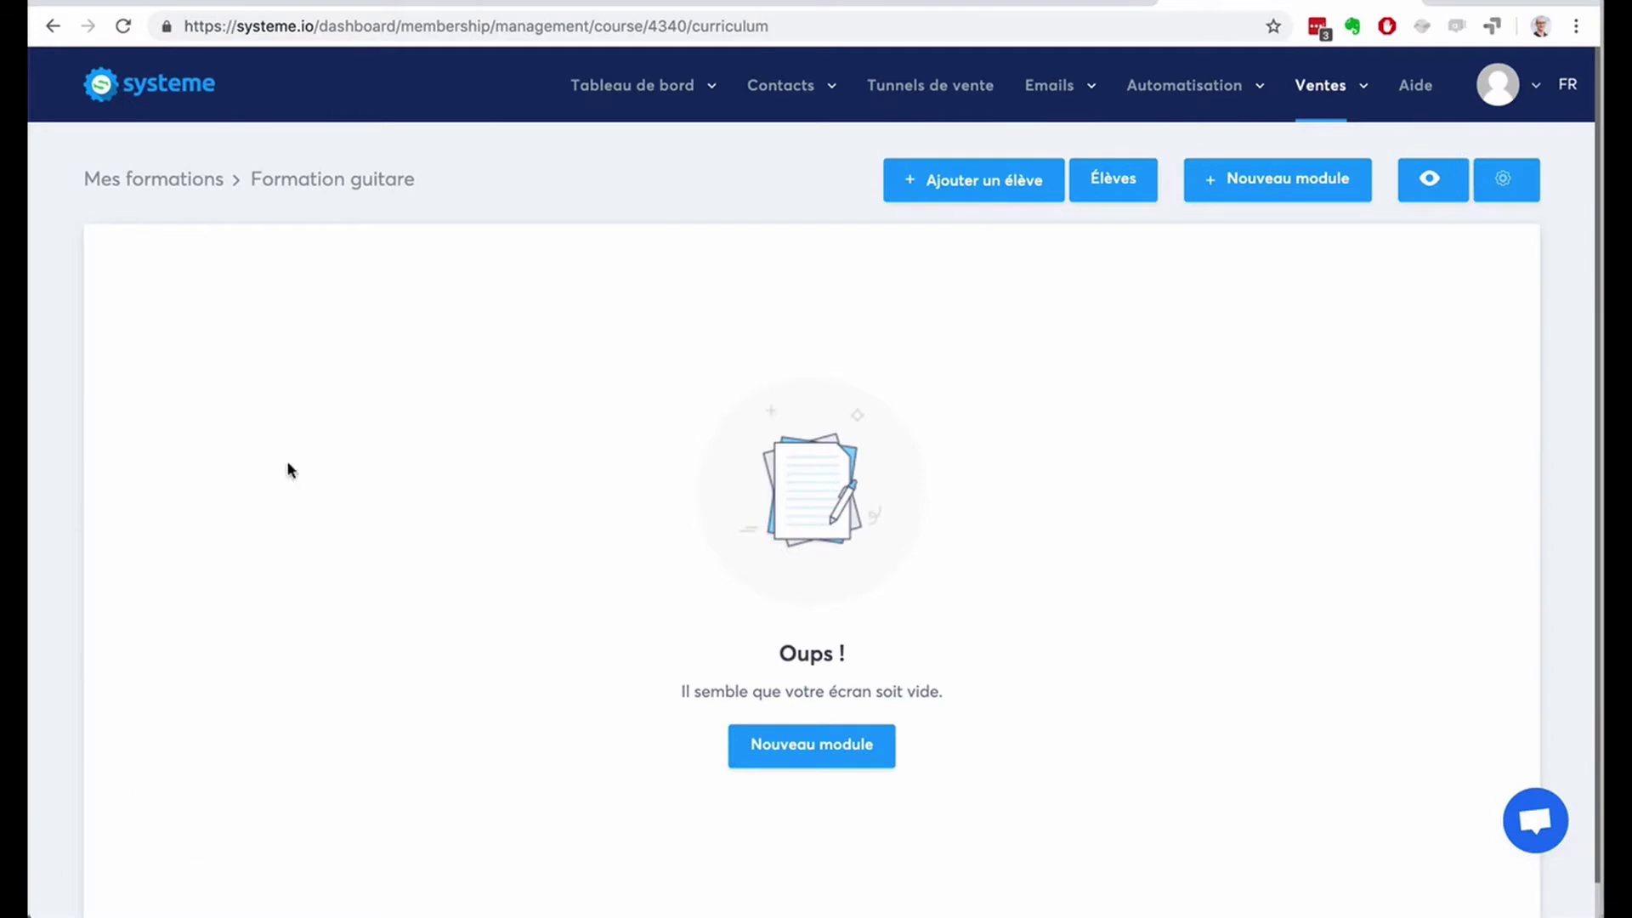
Add a module named "Module 1: Les bases" to the course and save it.
click(814, 748)
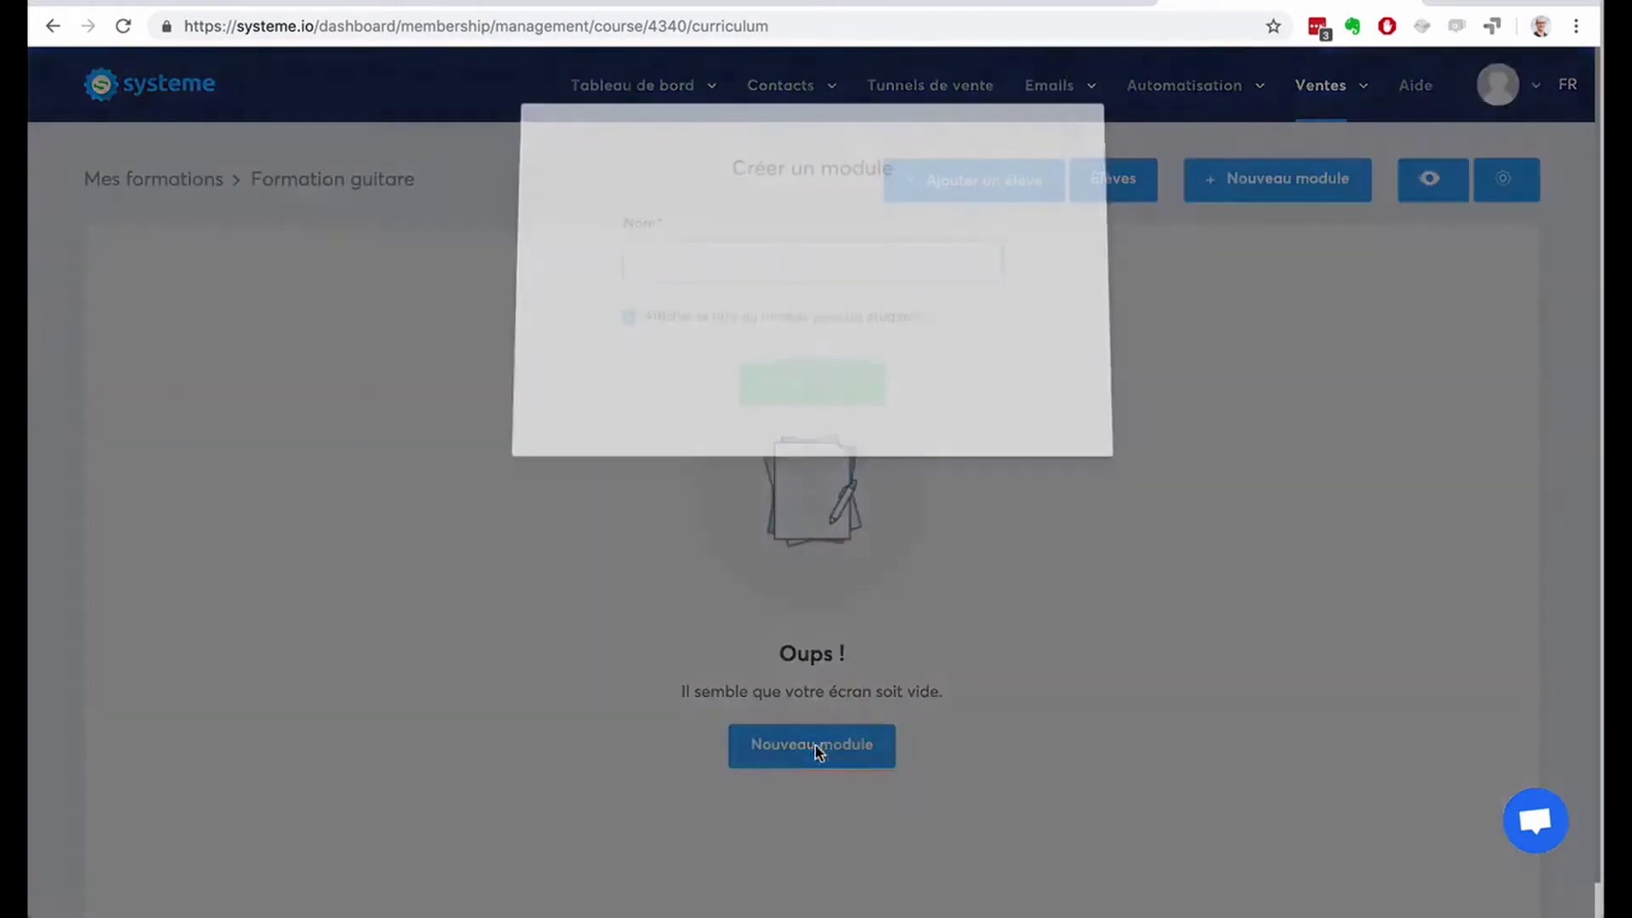
text(Module 1: Les bases)
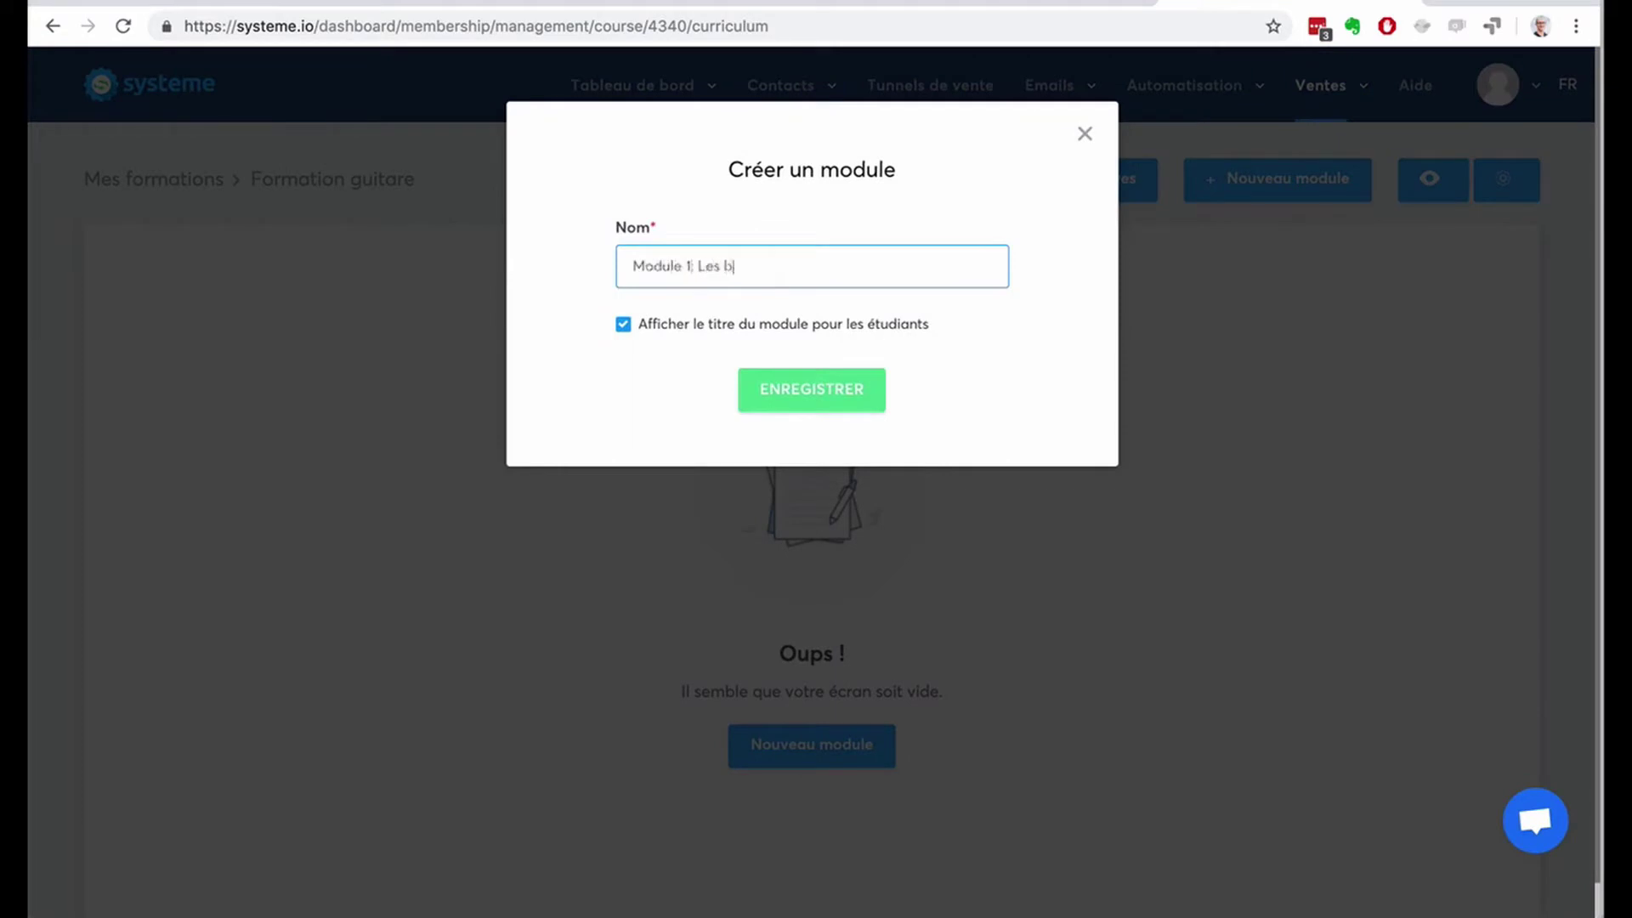
click(826, 387)
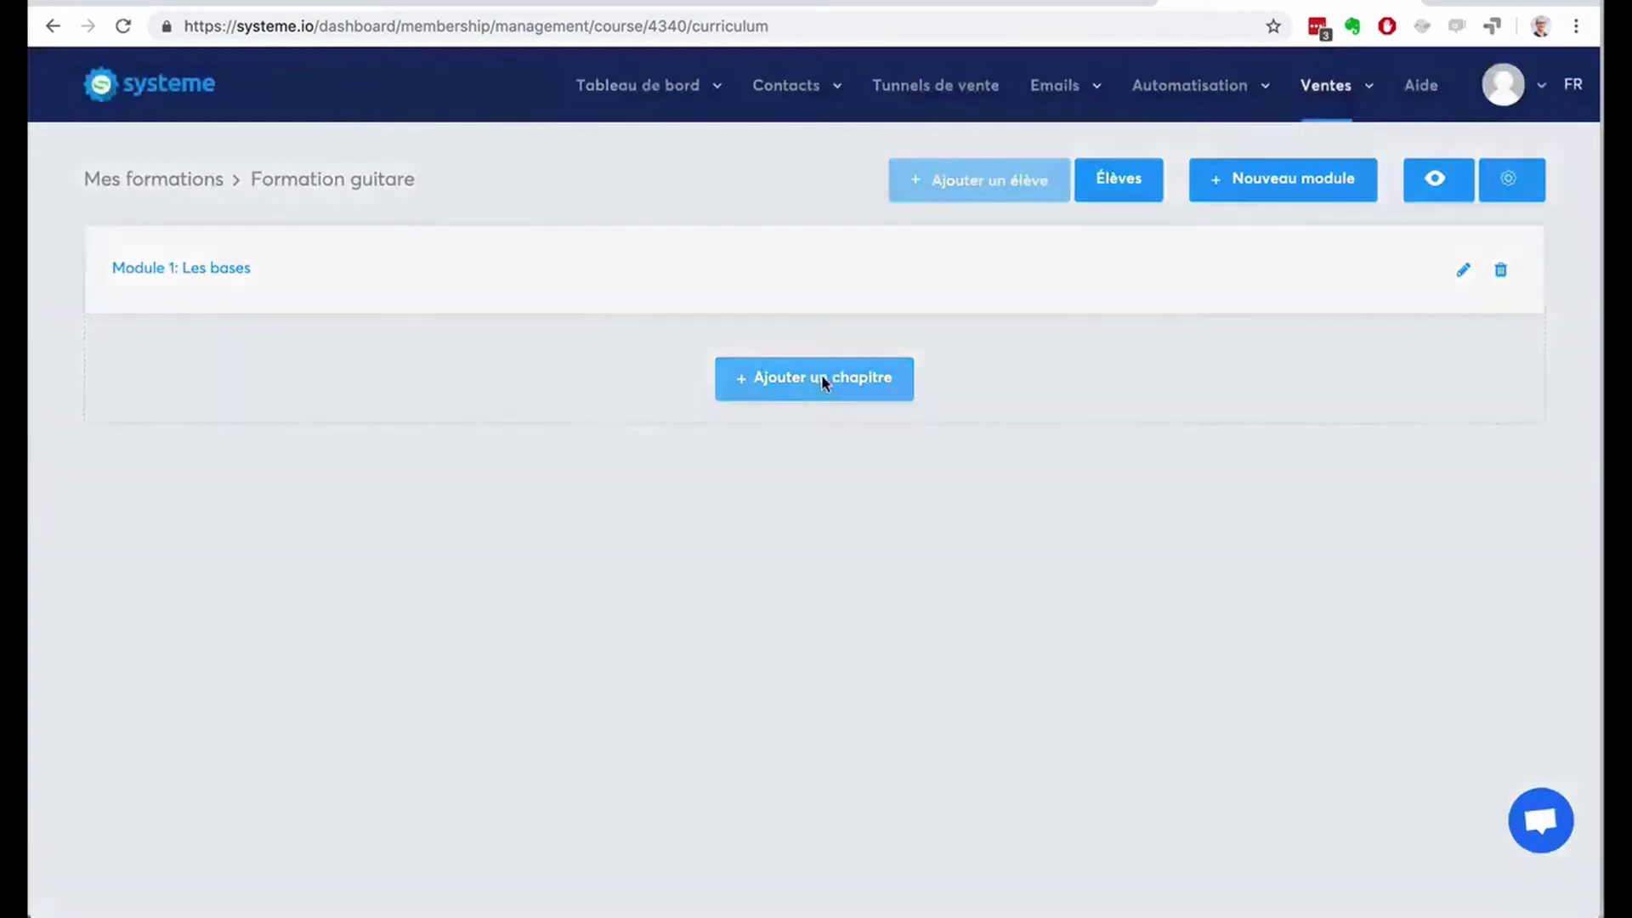
Start a new chapter in Module 1 and name it "Le solfège".
click(821, 378)
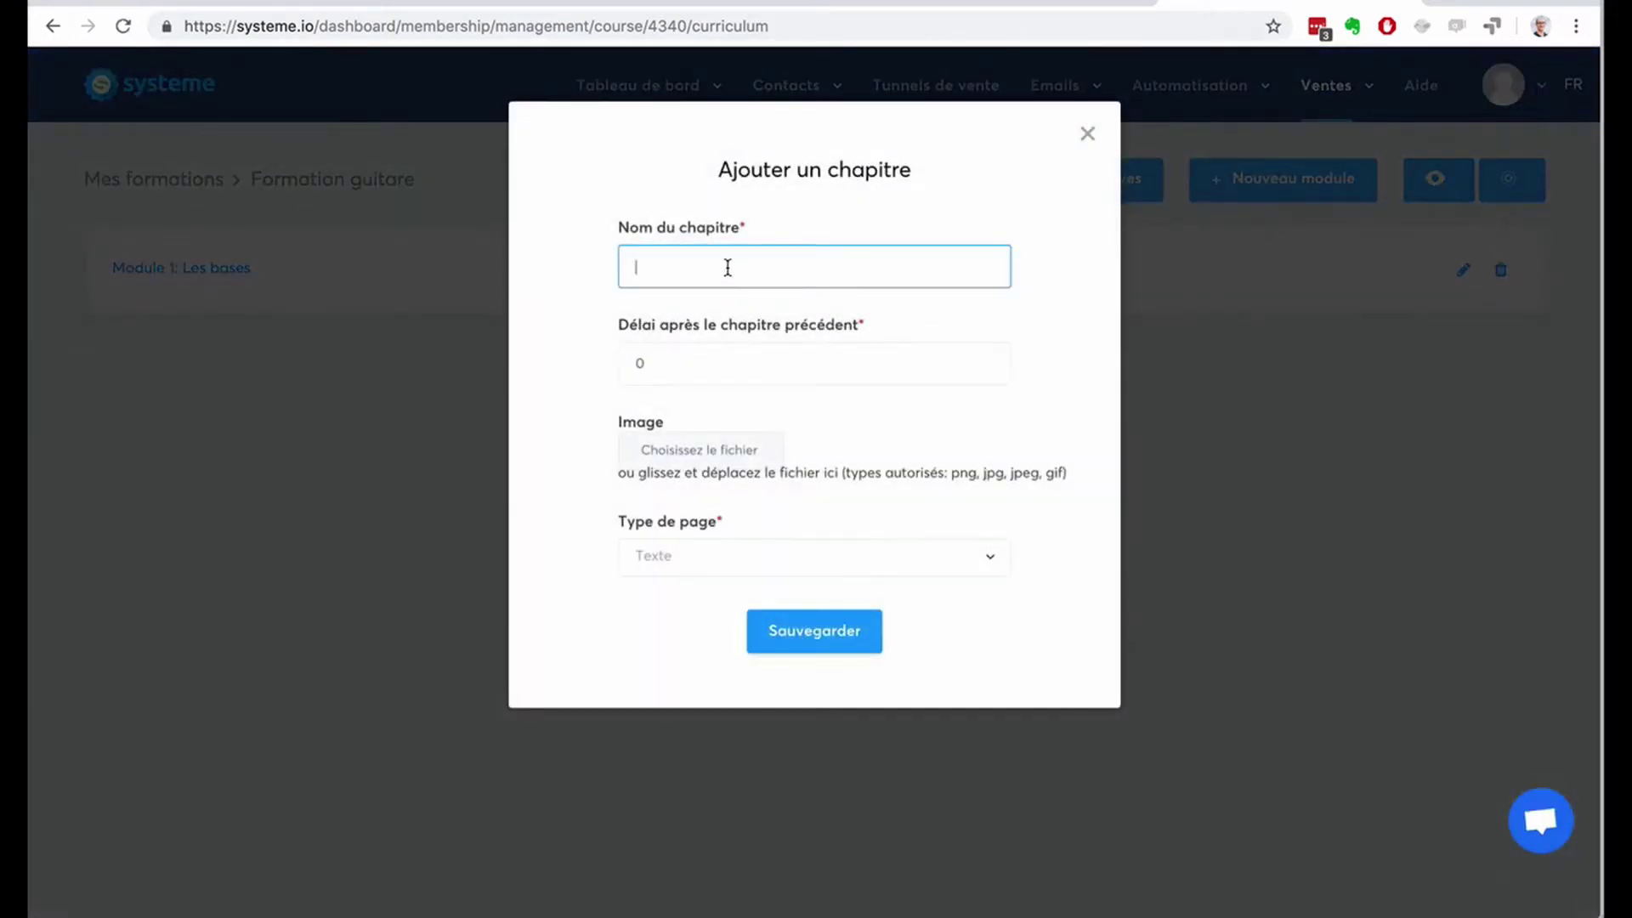
text(Le solfège)
Try a longer delay after the previous chapter and return it to 0.
click(987, 359)
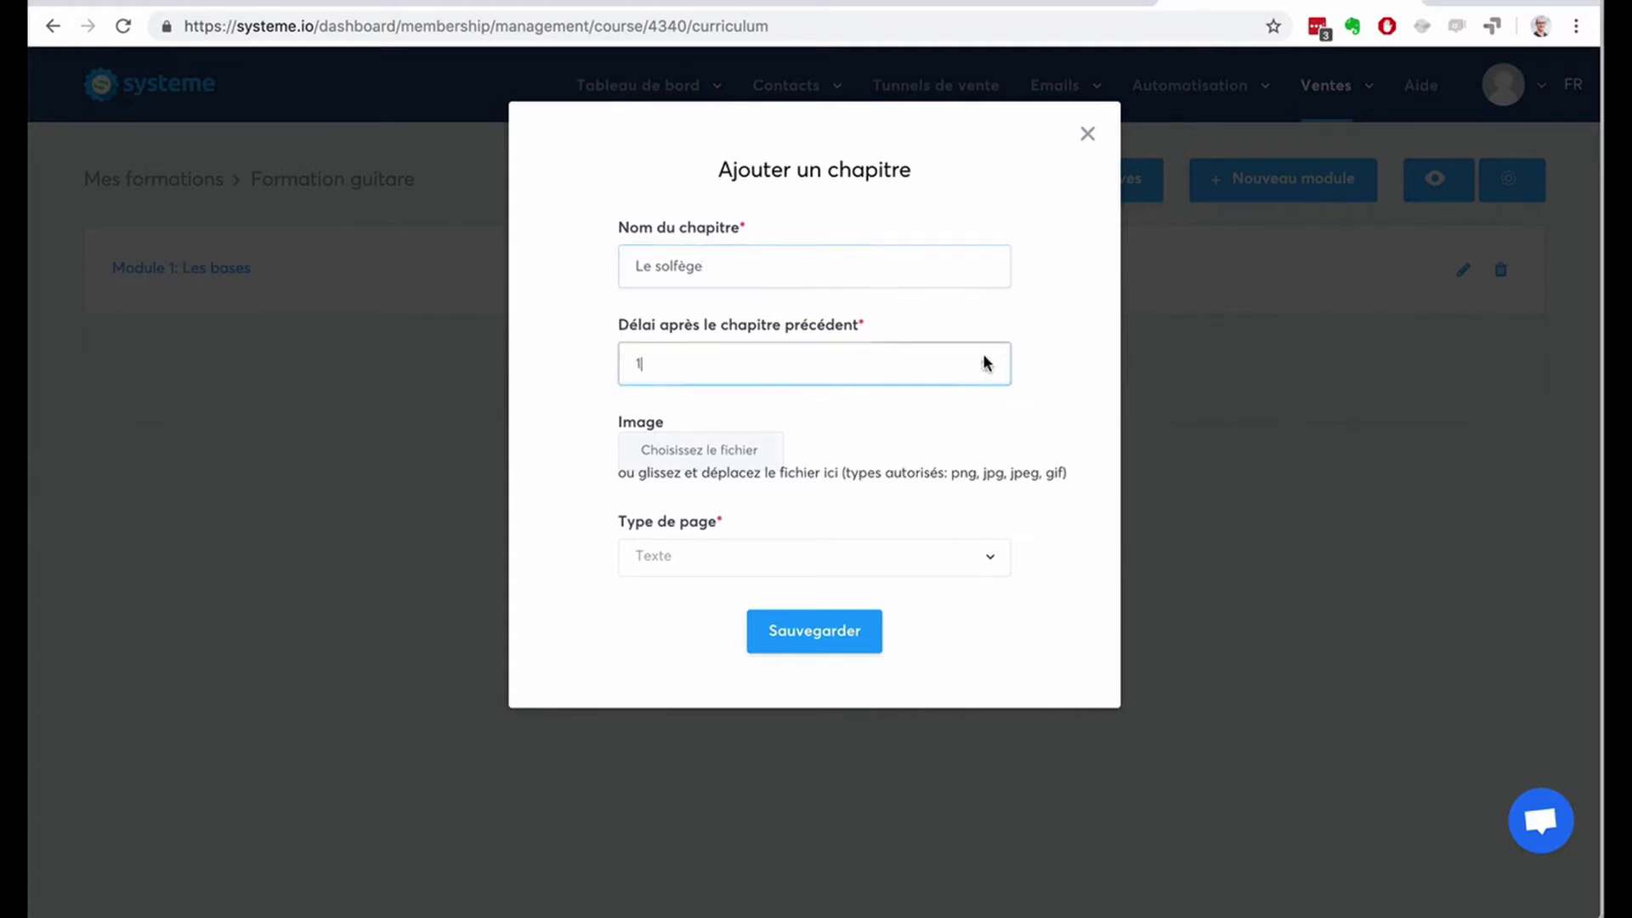
click(986, 360)
click(986, 360)
click(986, 360)
click(987, 369)
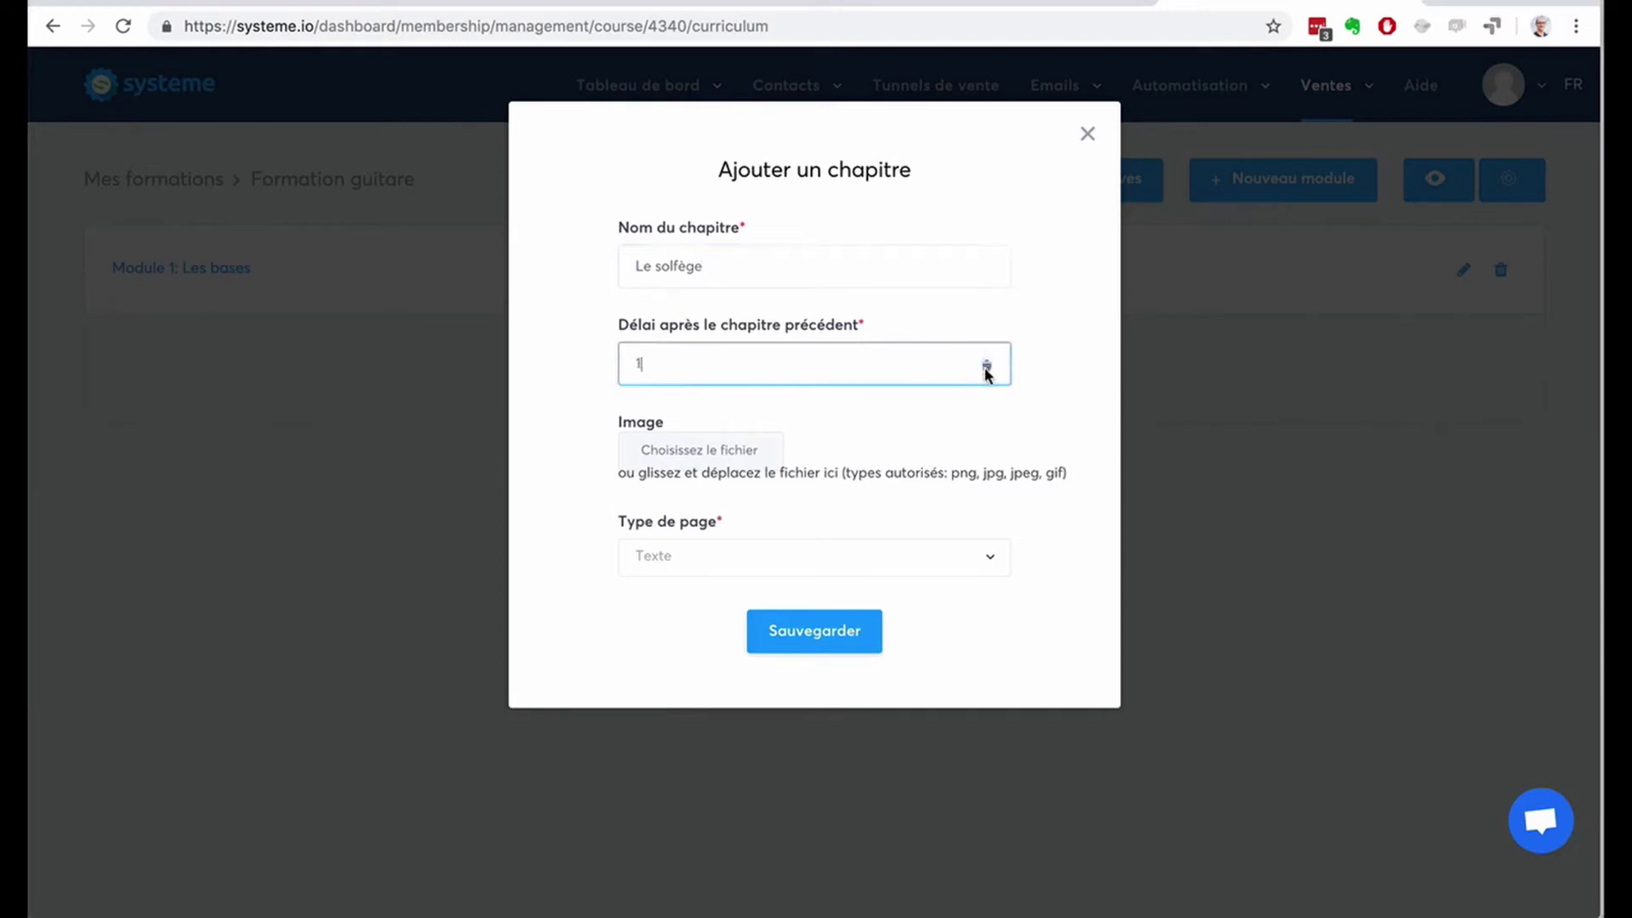
click(987, 369)
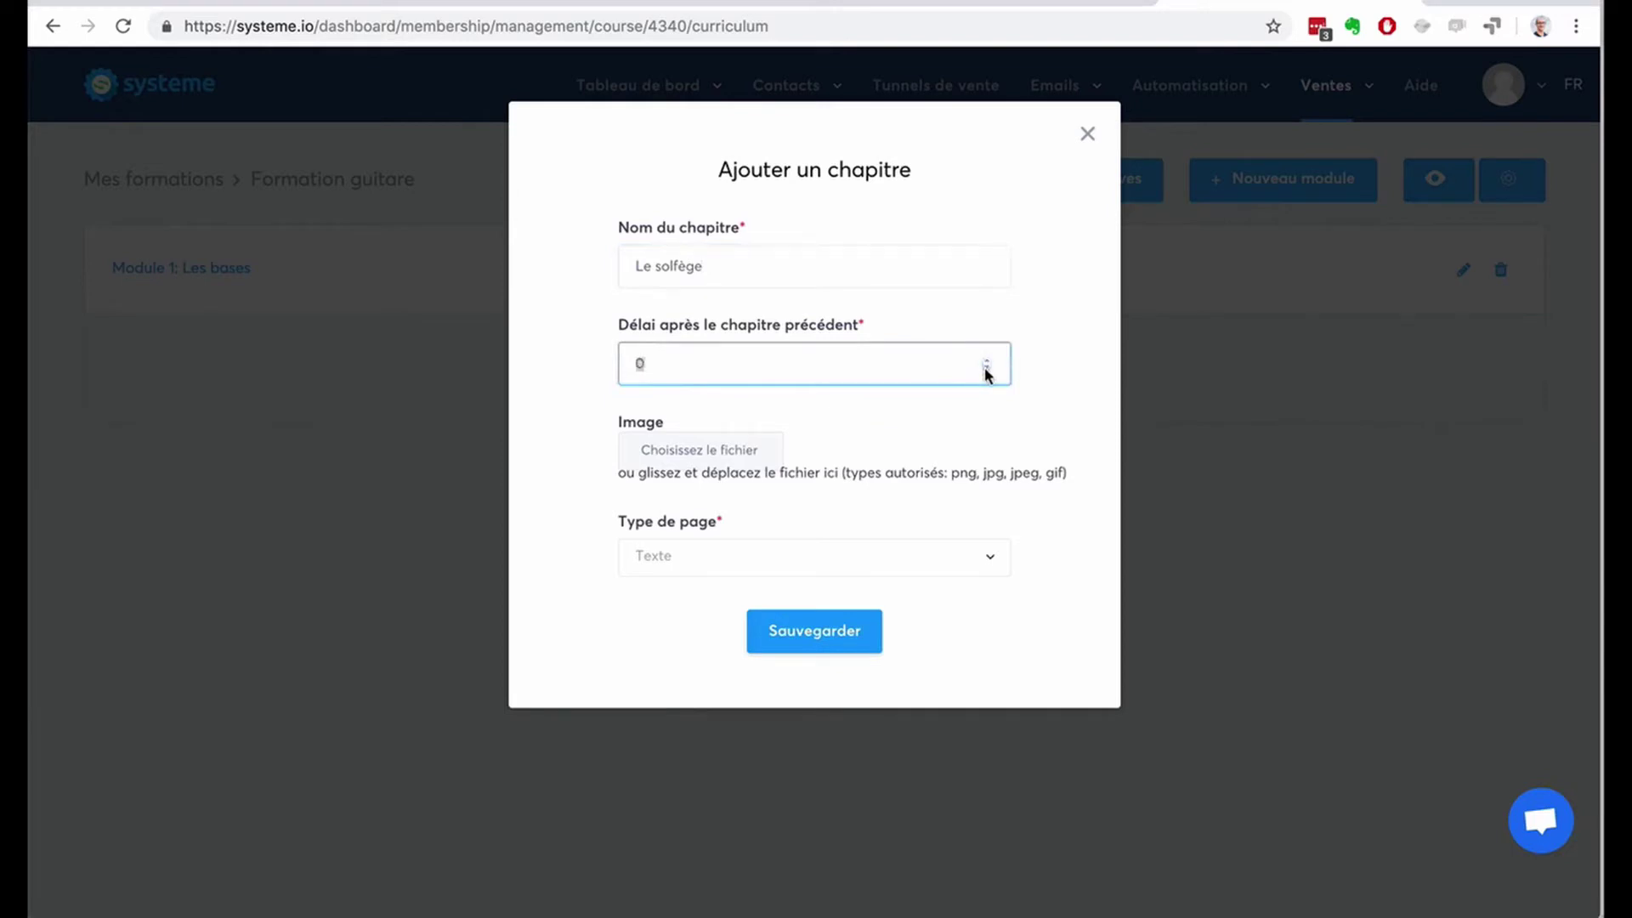
Set the new chapter's page type to Vidéo and save the chapter.
click(874, 573)
click(863, 633)
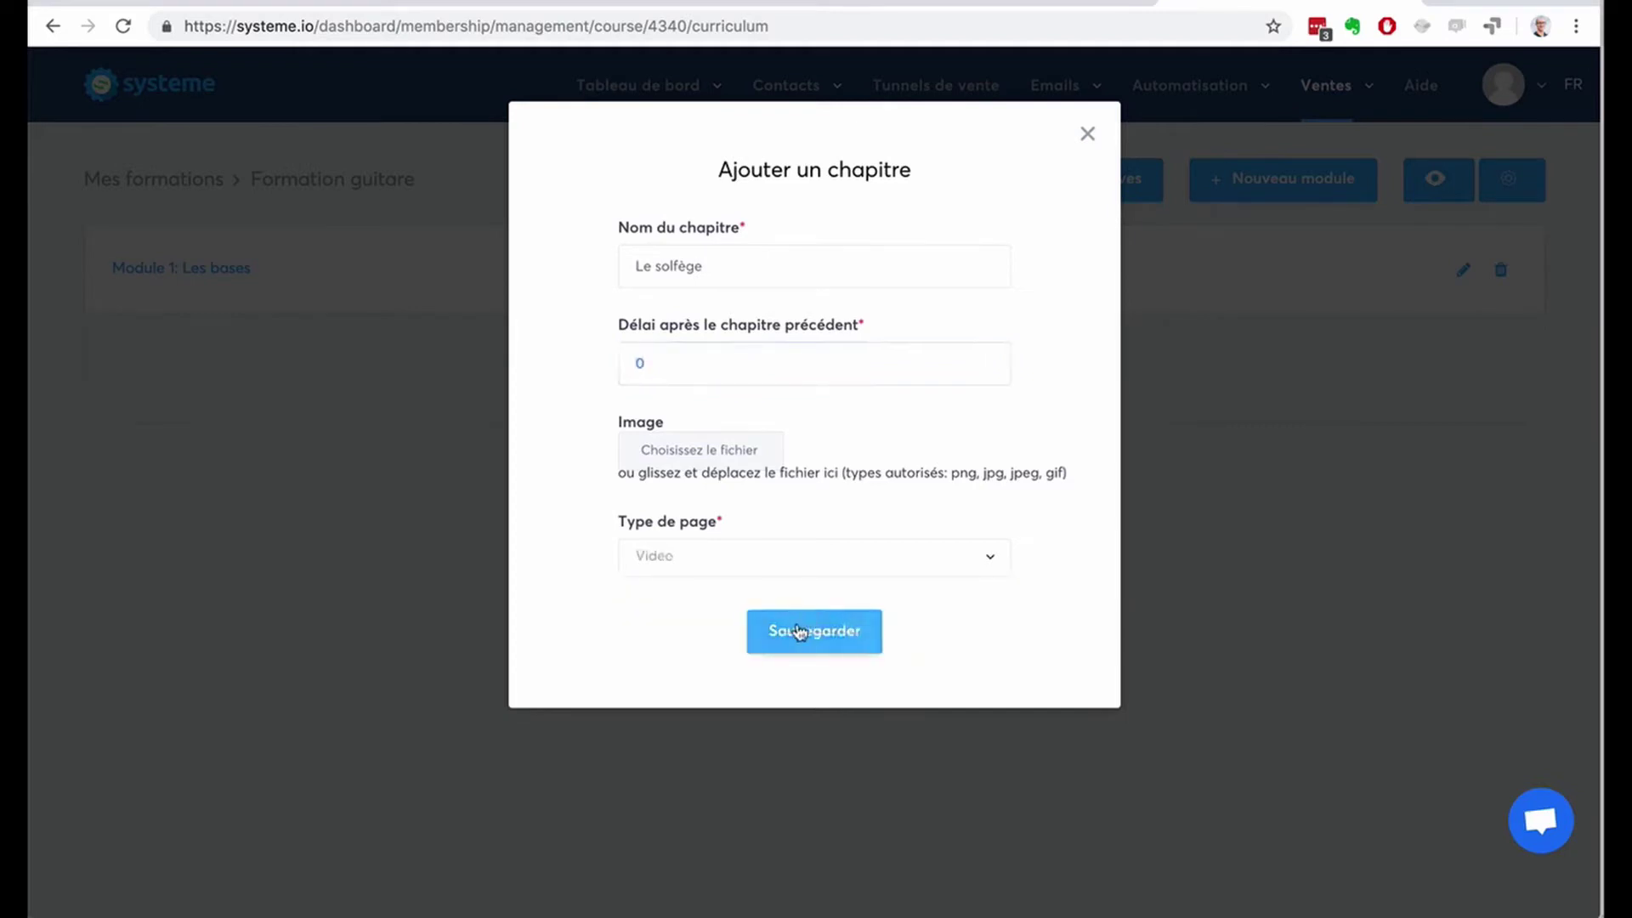
click(799, 631)
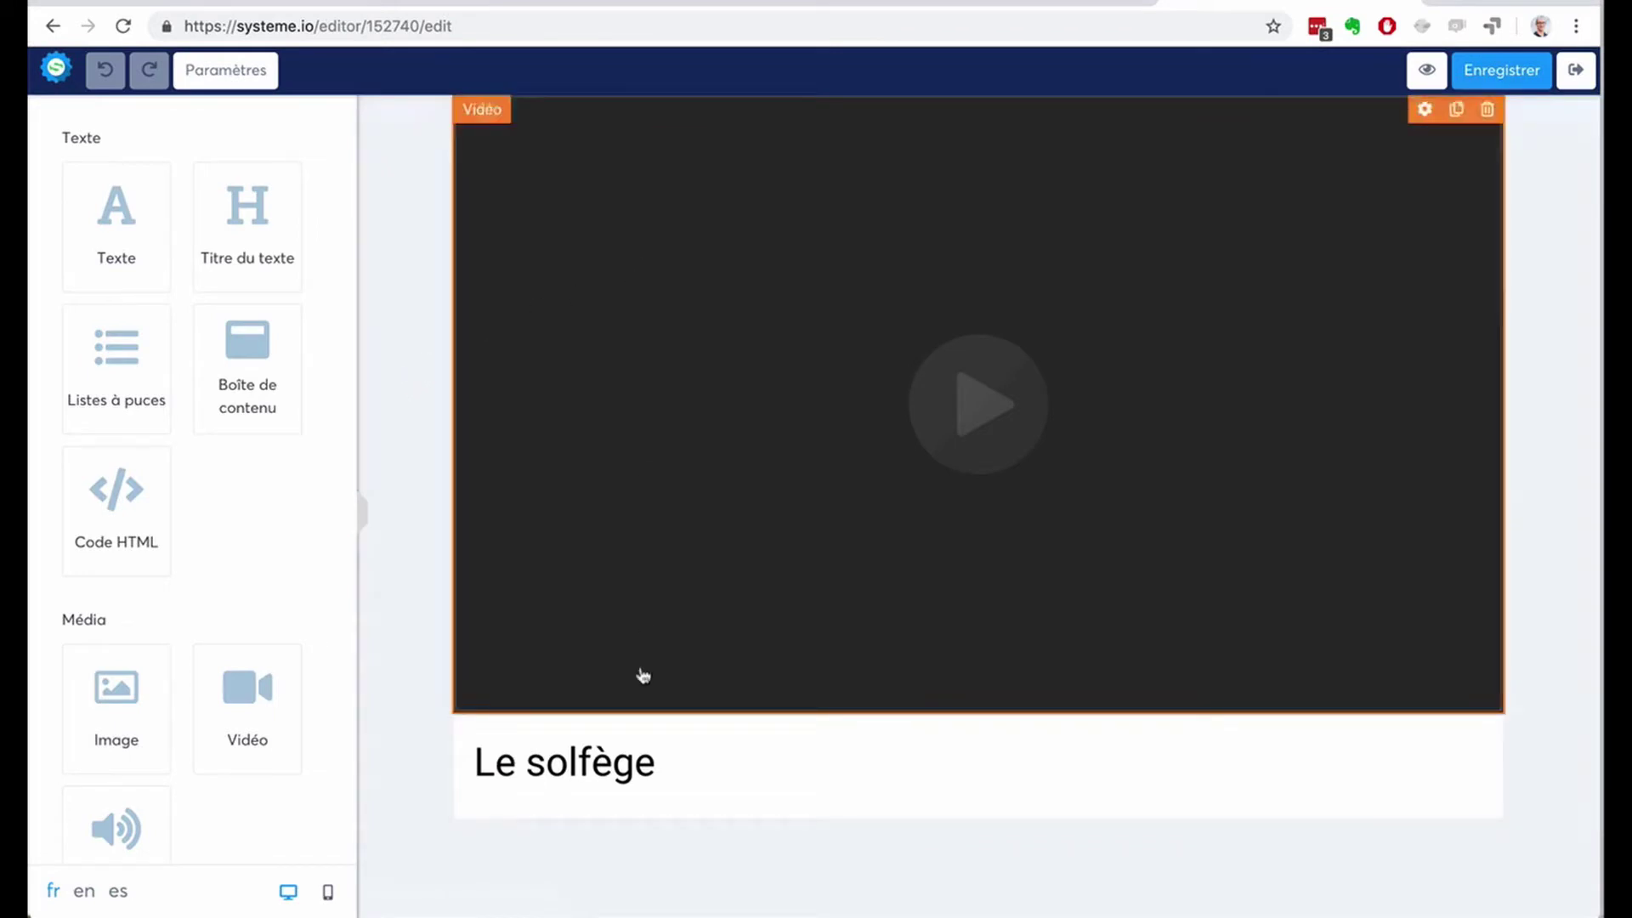
Move the "Le solfège" title above the video and add a content box below the video.
drag(553, 779, 563, 126)
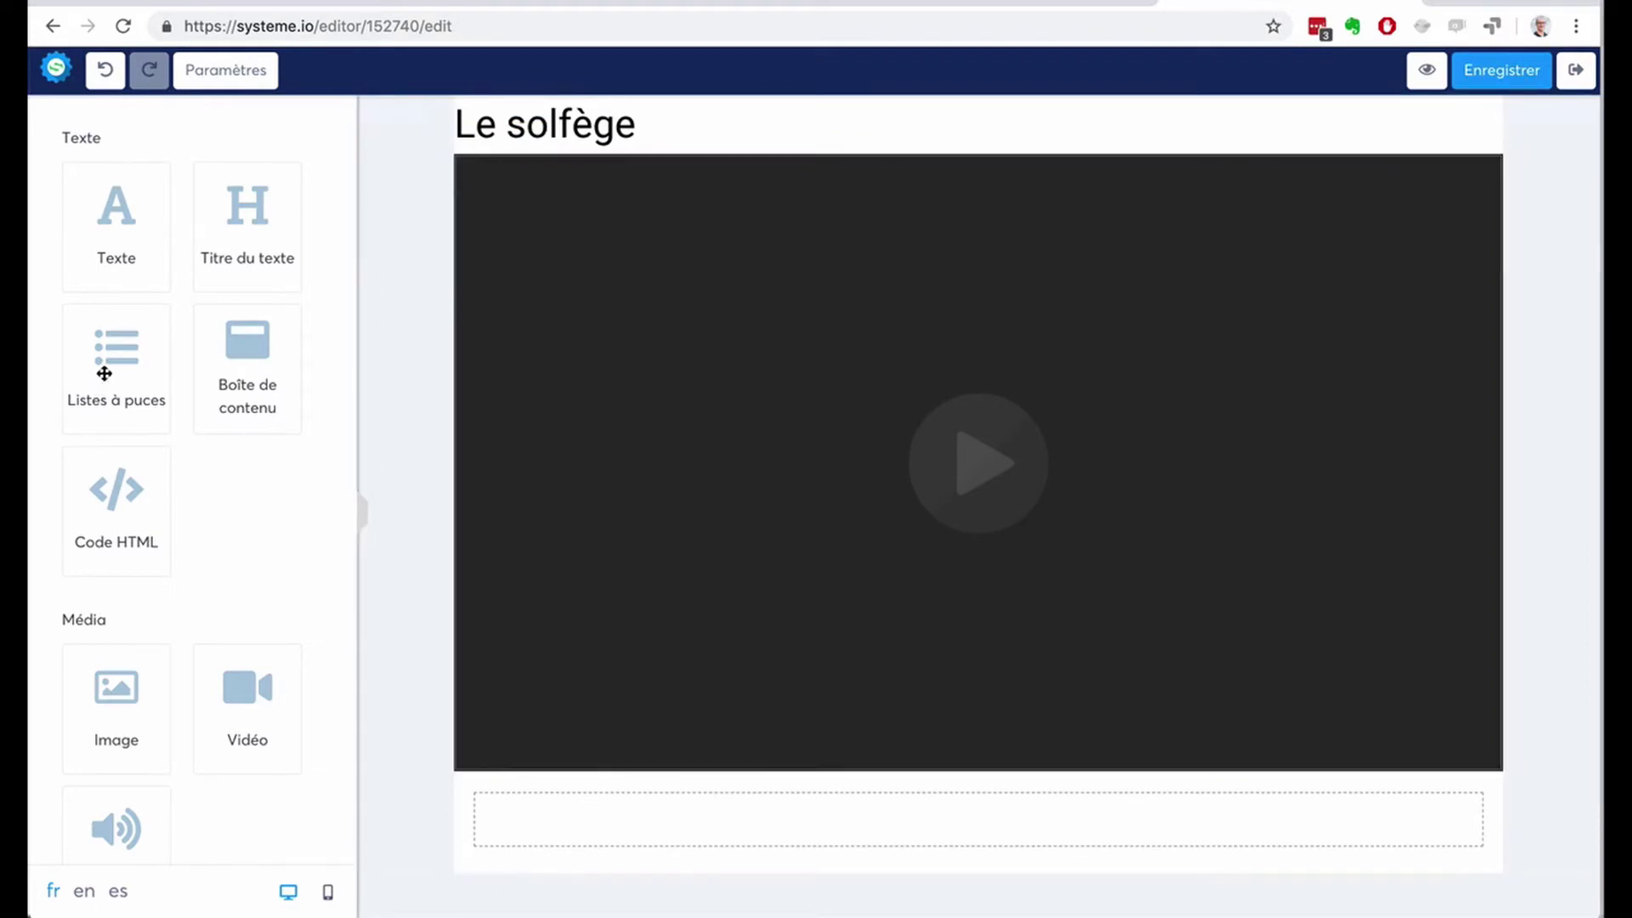
drag(218, 375, 603, 808)
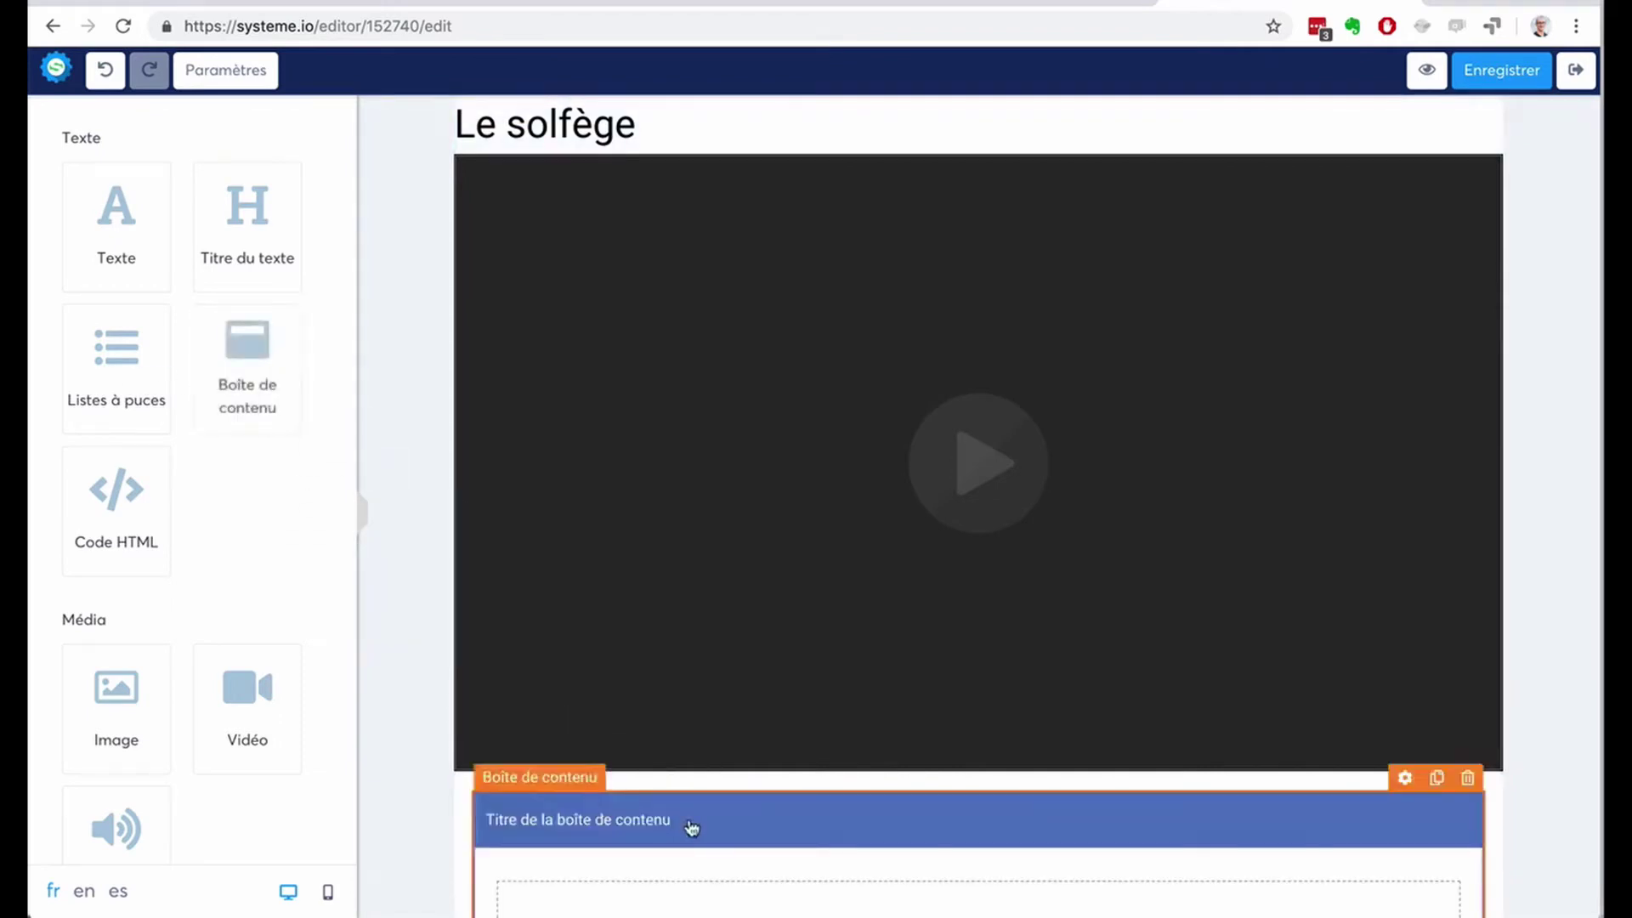
Set the content box's header text to "Ressources" with a text size of 24.
click(1401, 777)
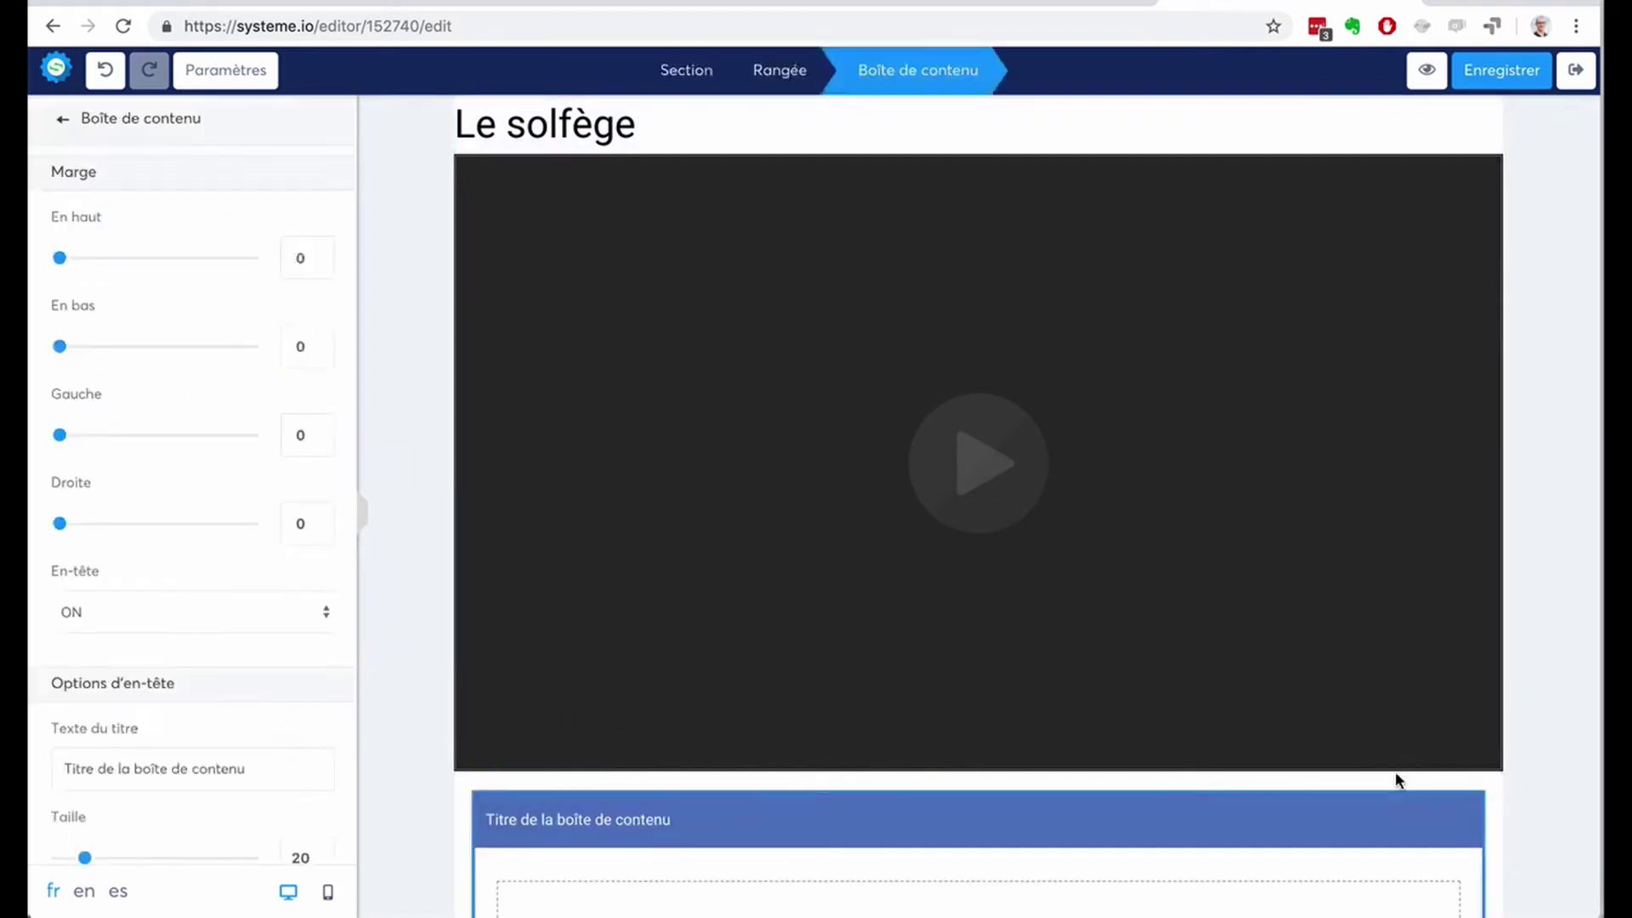
scroll(153, 572, down, 1)
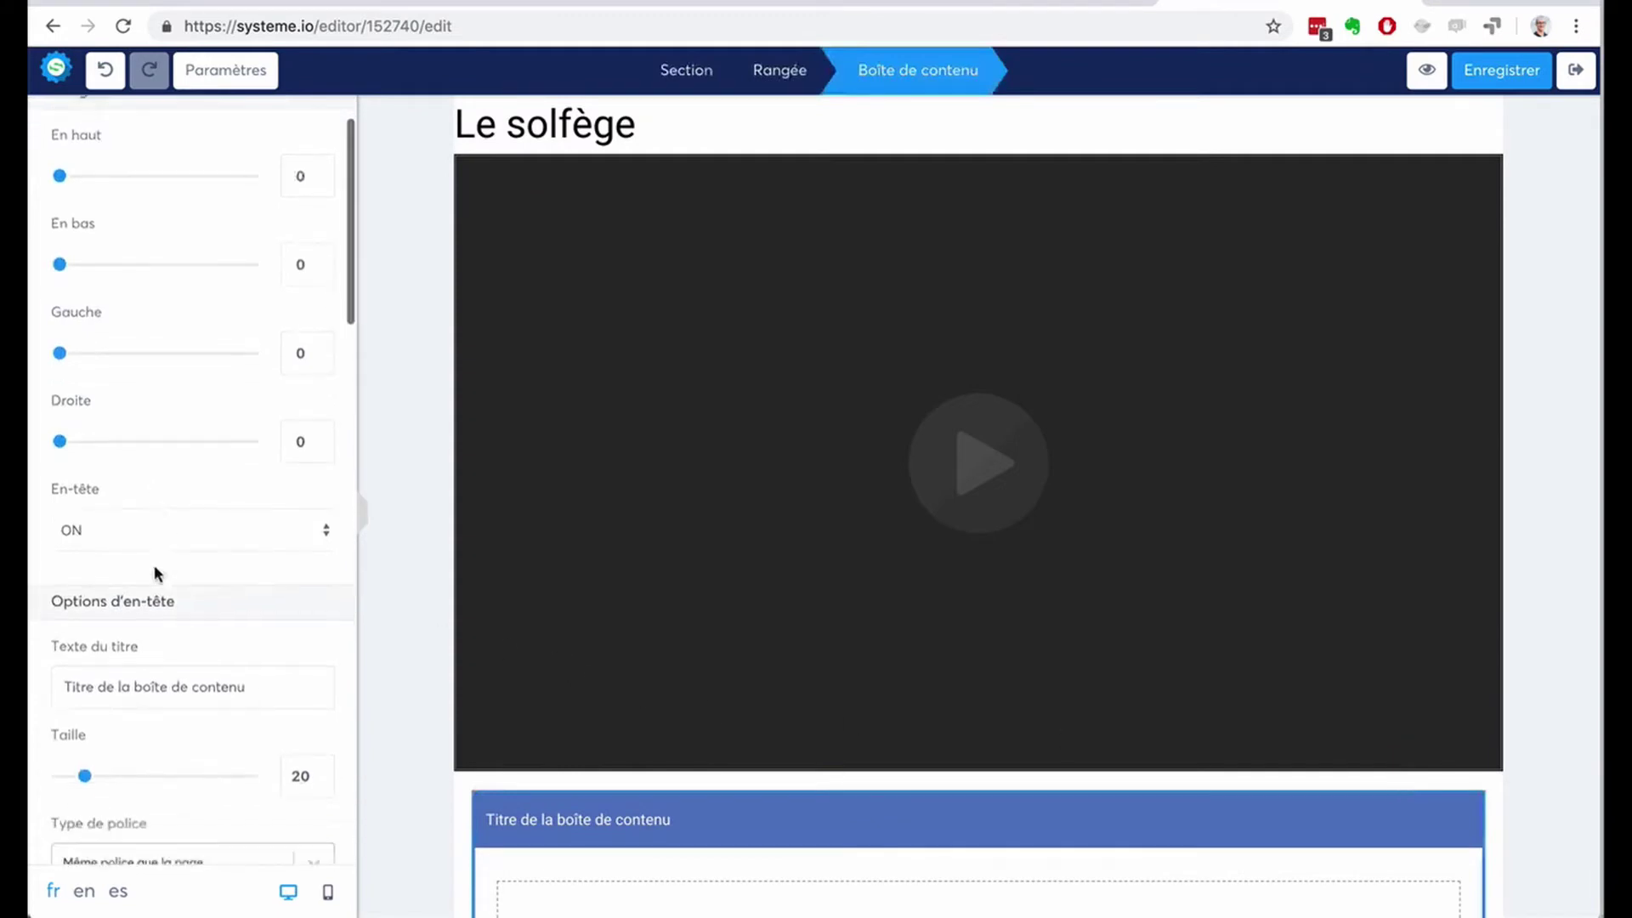
drag(259, 689, 28, 678)
text(Rewsource)
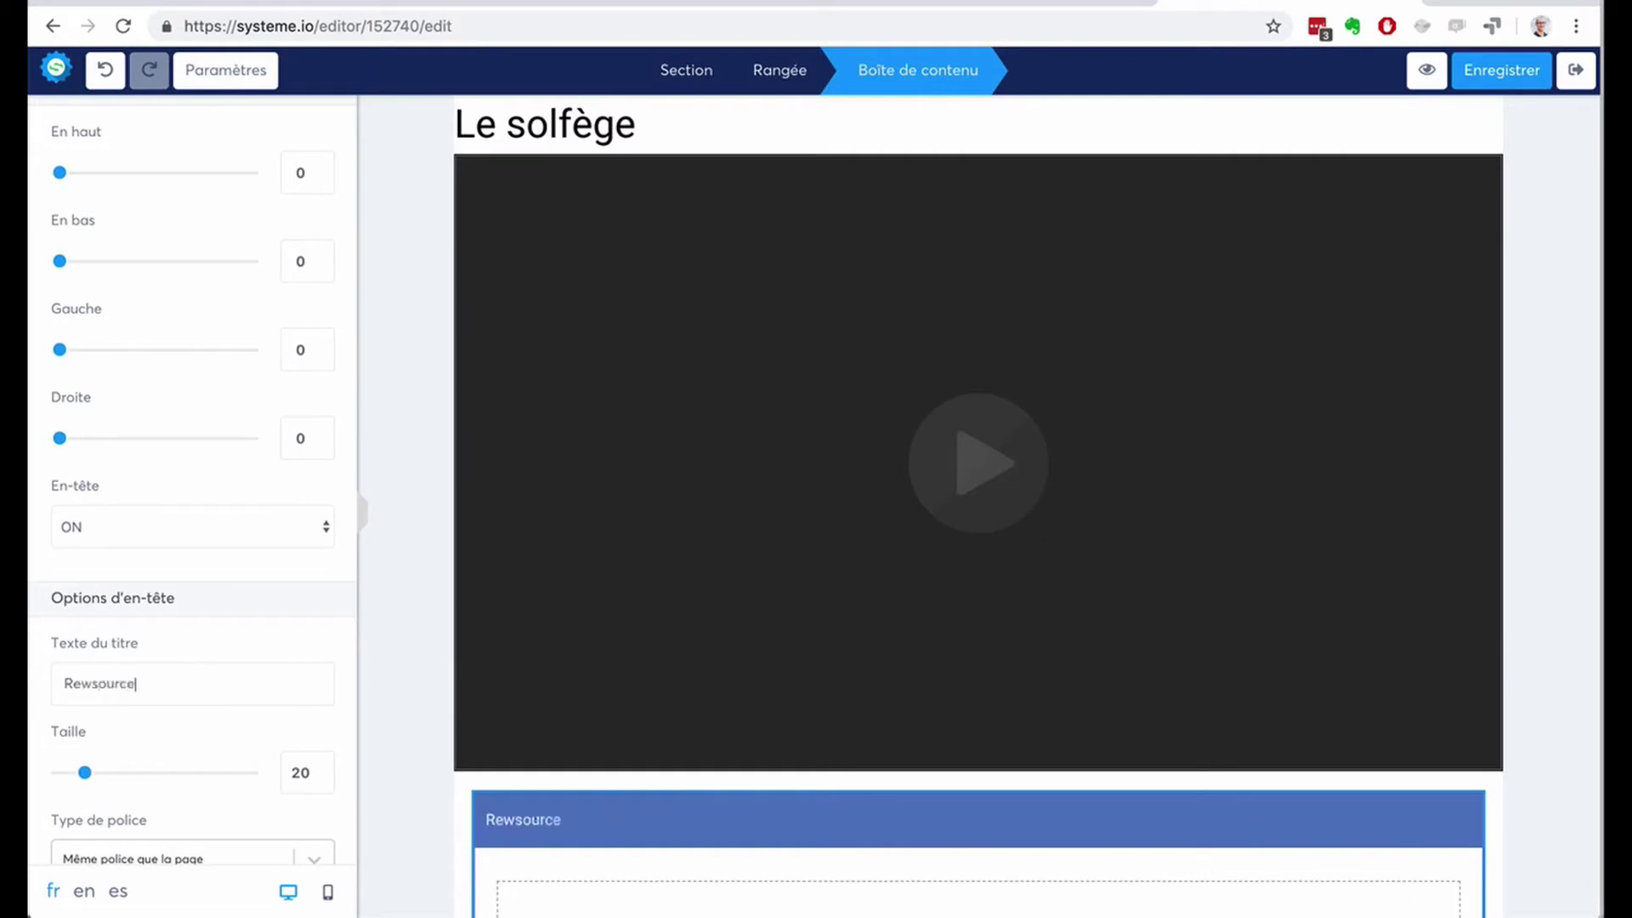
key(BackSpace)
key(BackSpace)
key(BackSpace)
key(BackSpace)
key(BackSpace)
key(BackSpace)
text(ssource)
drag(86, 773, 93, 776)
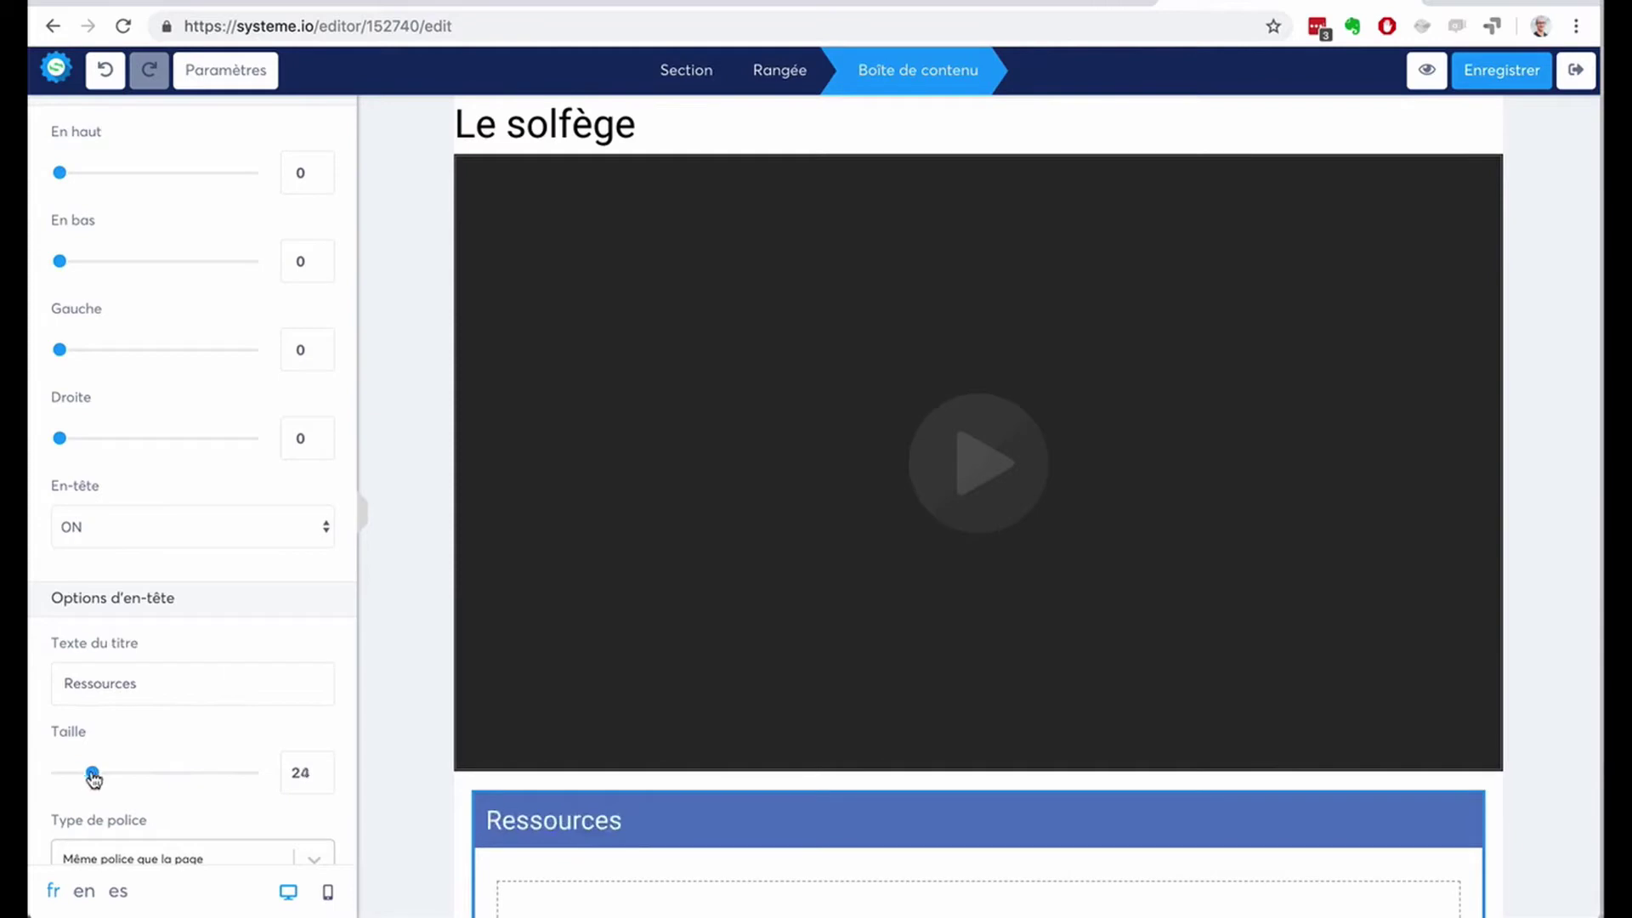
click(391, 569)
Insert a bullet list inside the "Ressources" box and change its bullet icon to the filled round check mark.
scroll(1594, 638, down, 2)
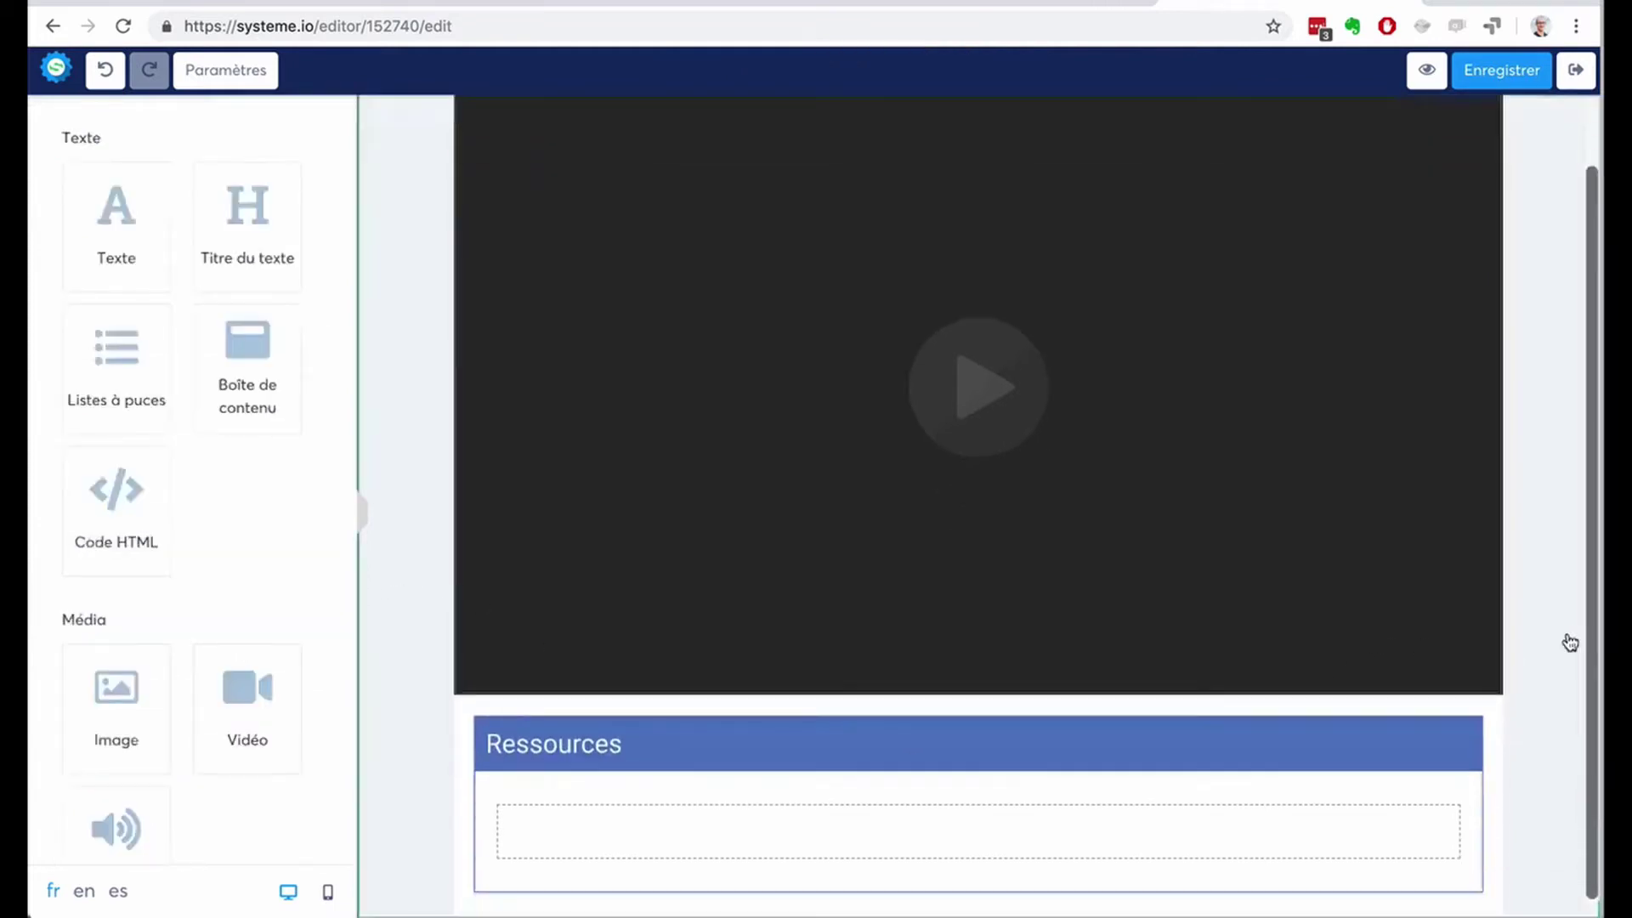
drag(68, 357, 656, 805)
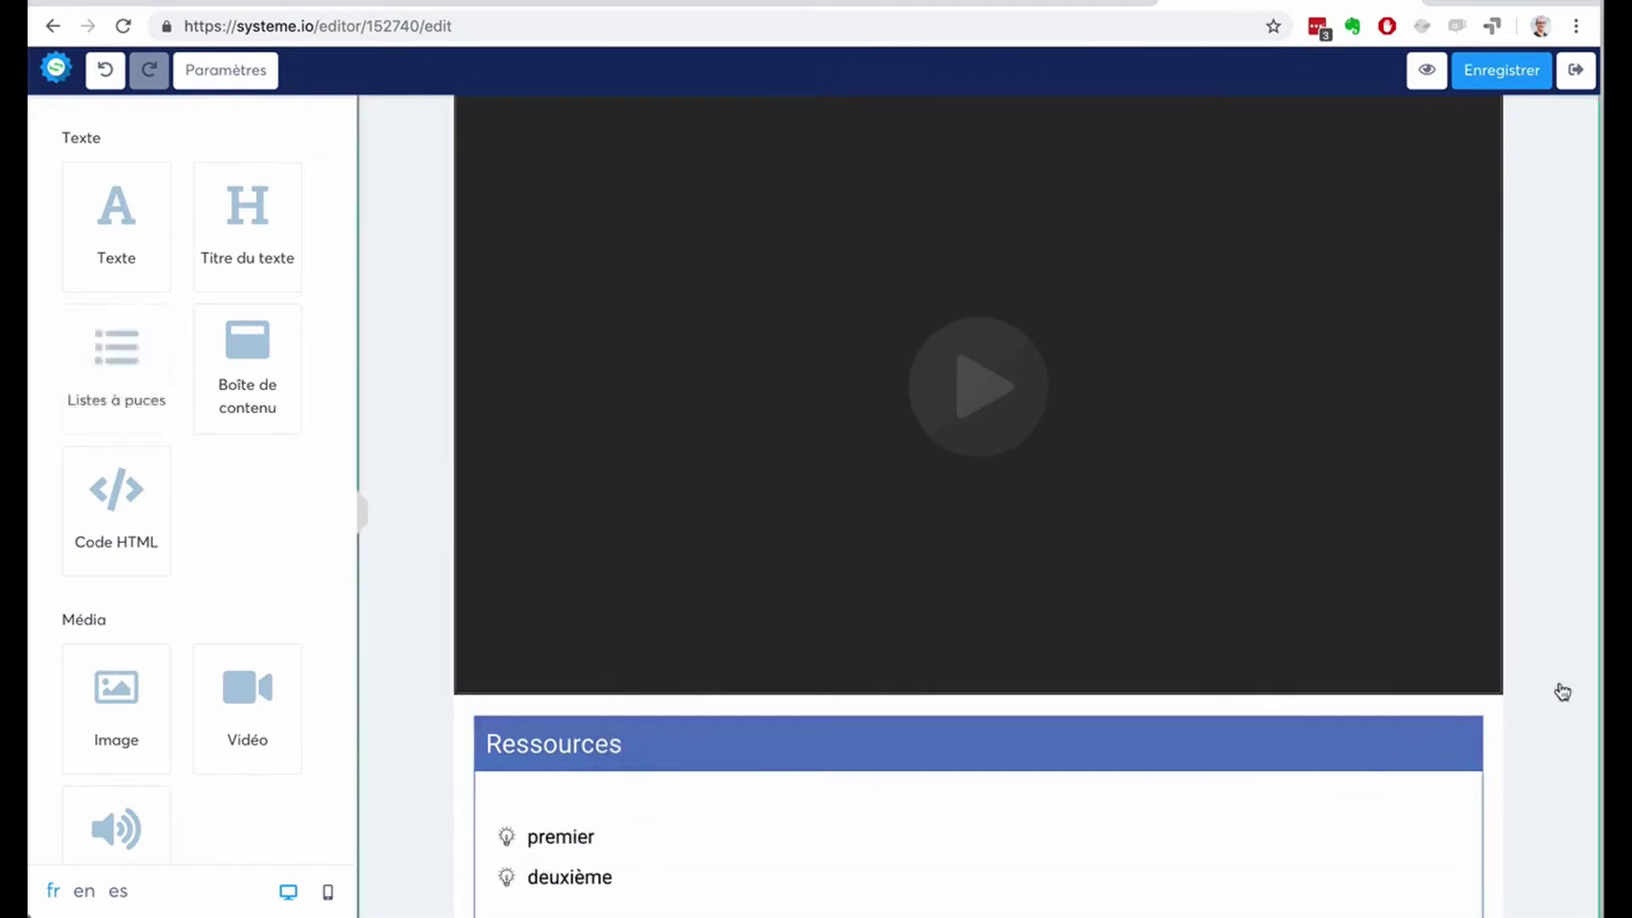
scroll(1497, 692, down, 1)
click(528, 800)
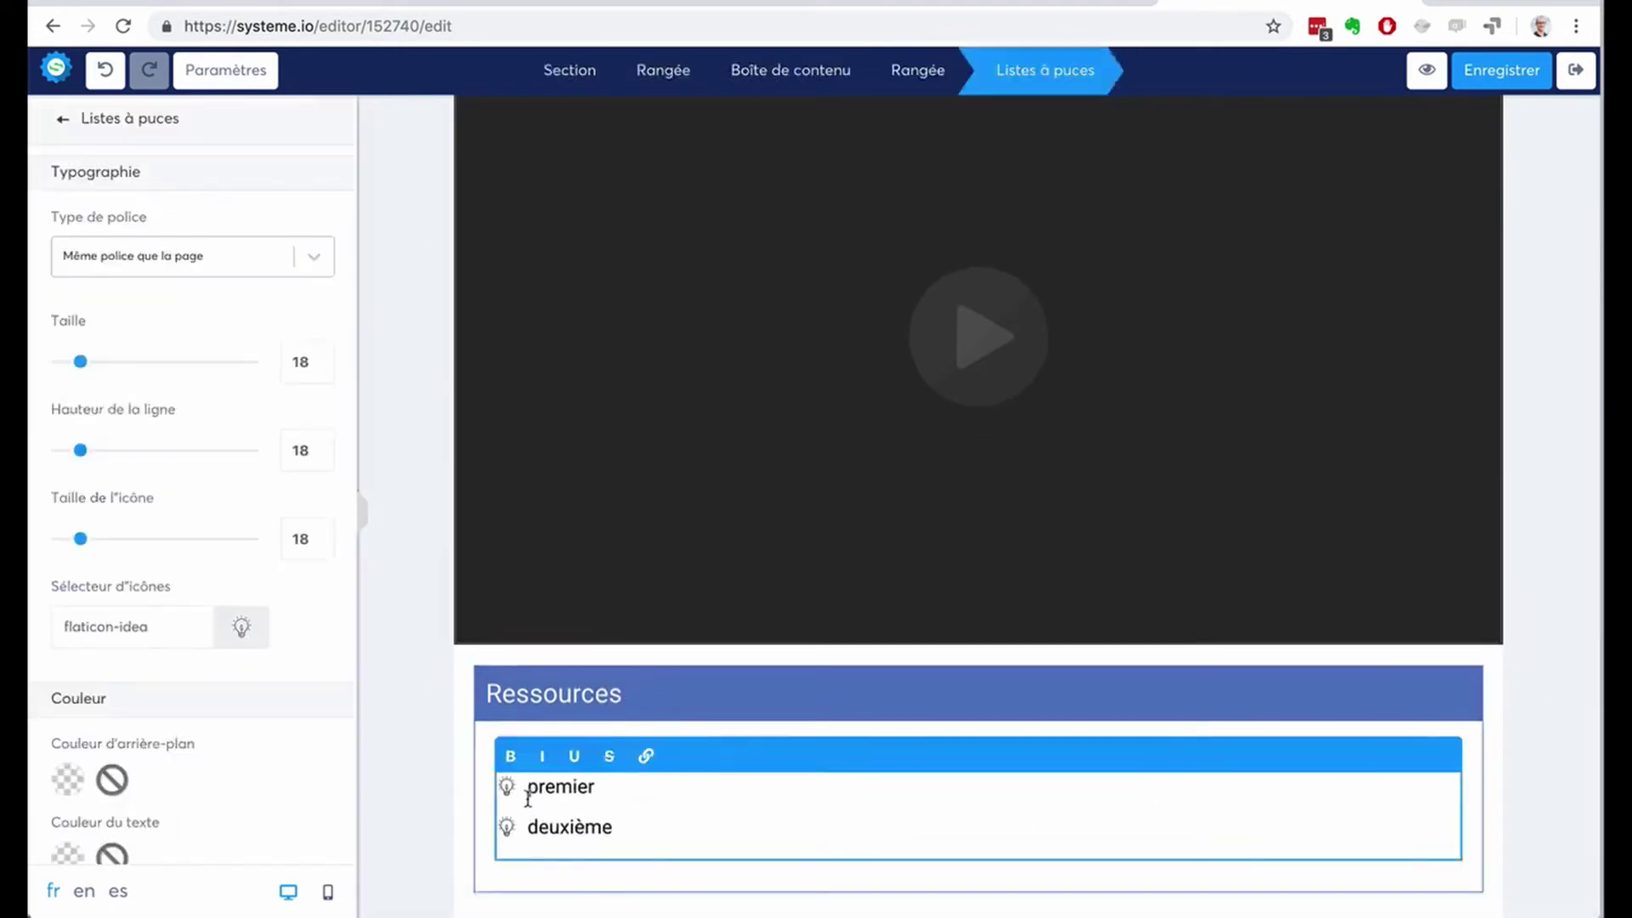
click(242, 627)
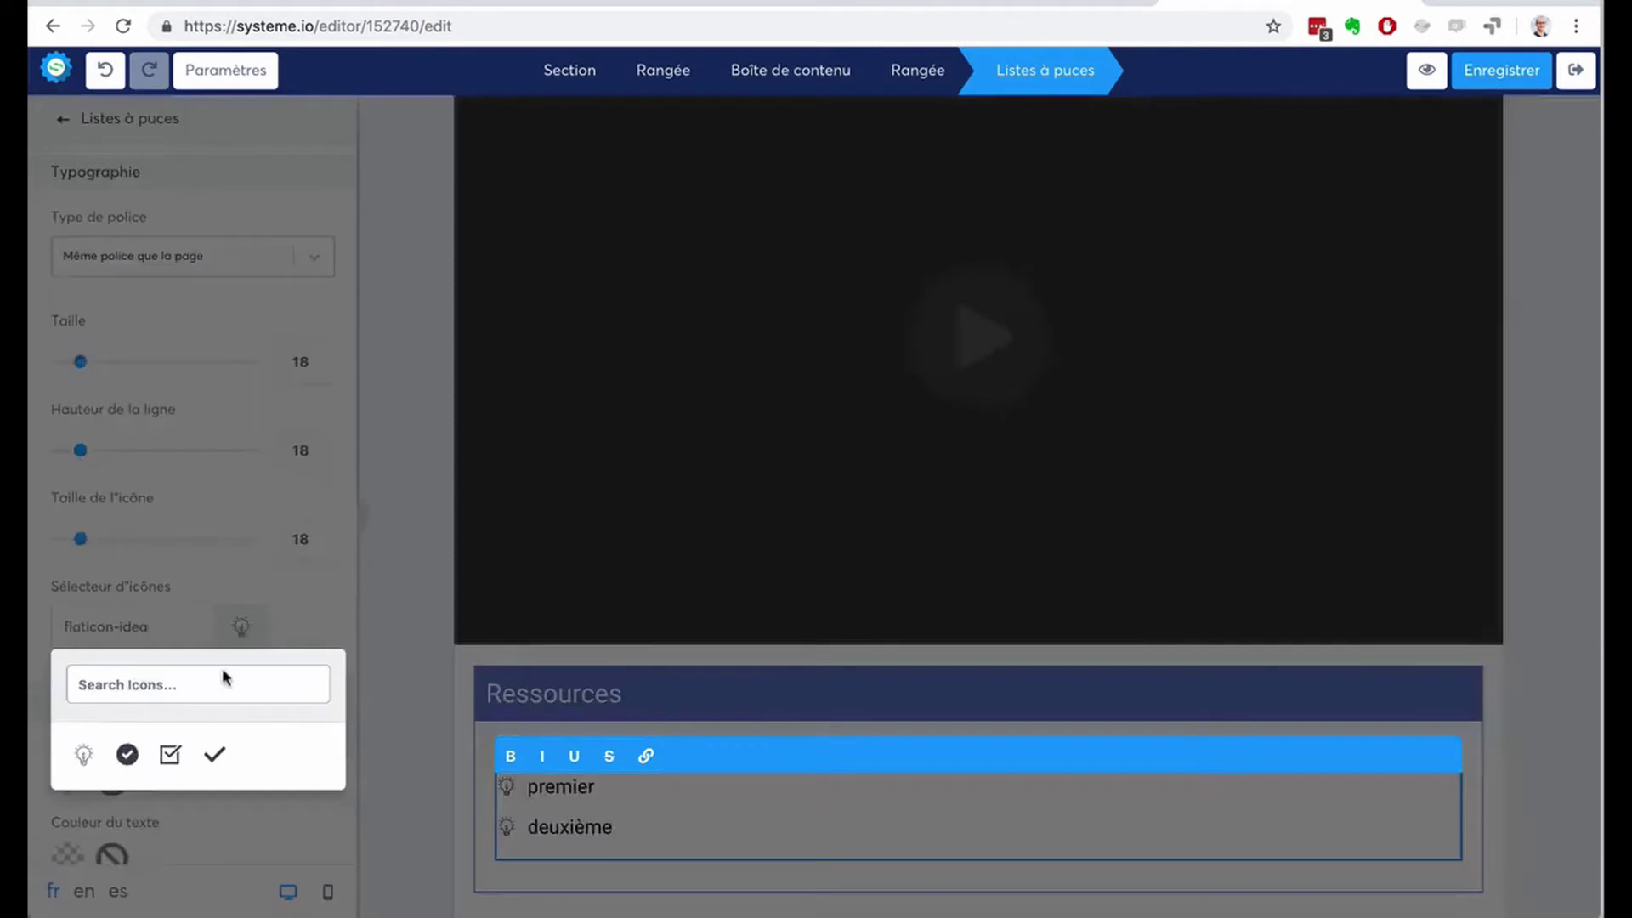
click(127, 754)
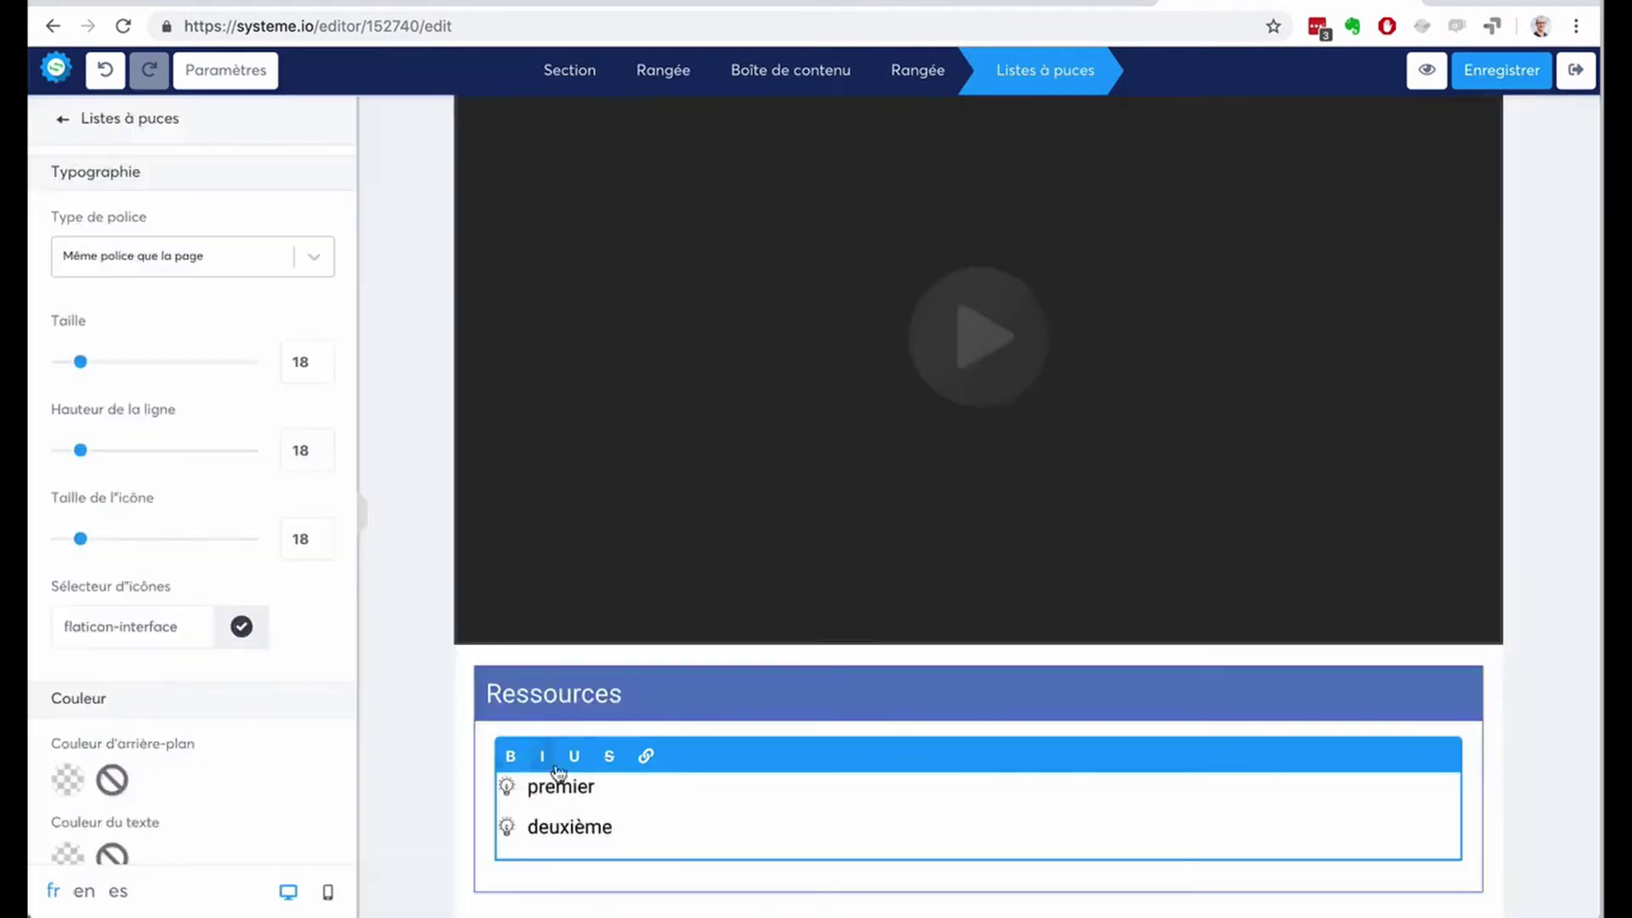
Set the bullet list's icon colour to bright green, hex 7ED321.
scroll(222, 783, down, 3)
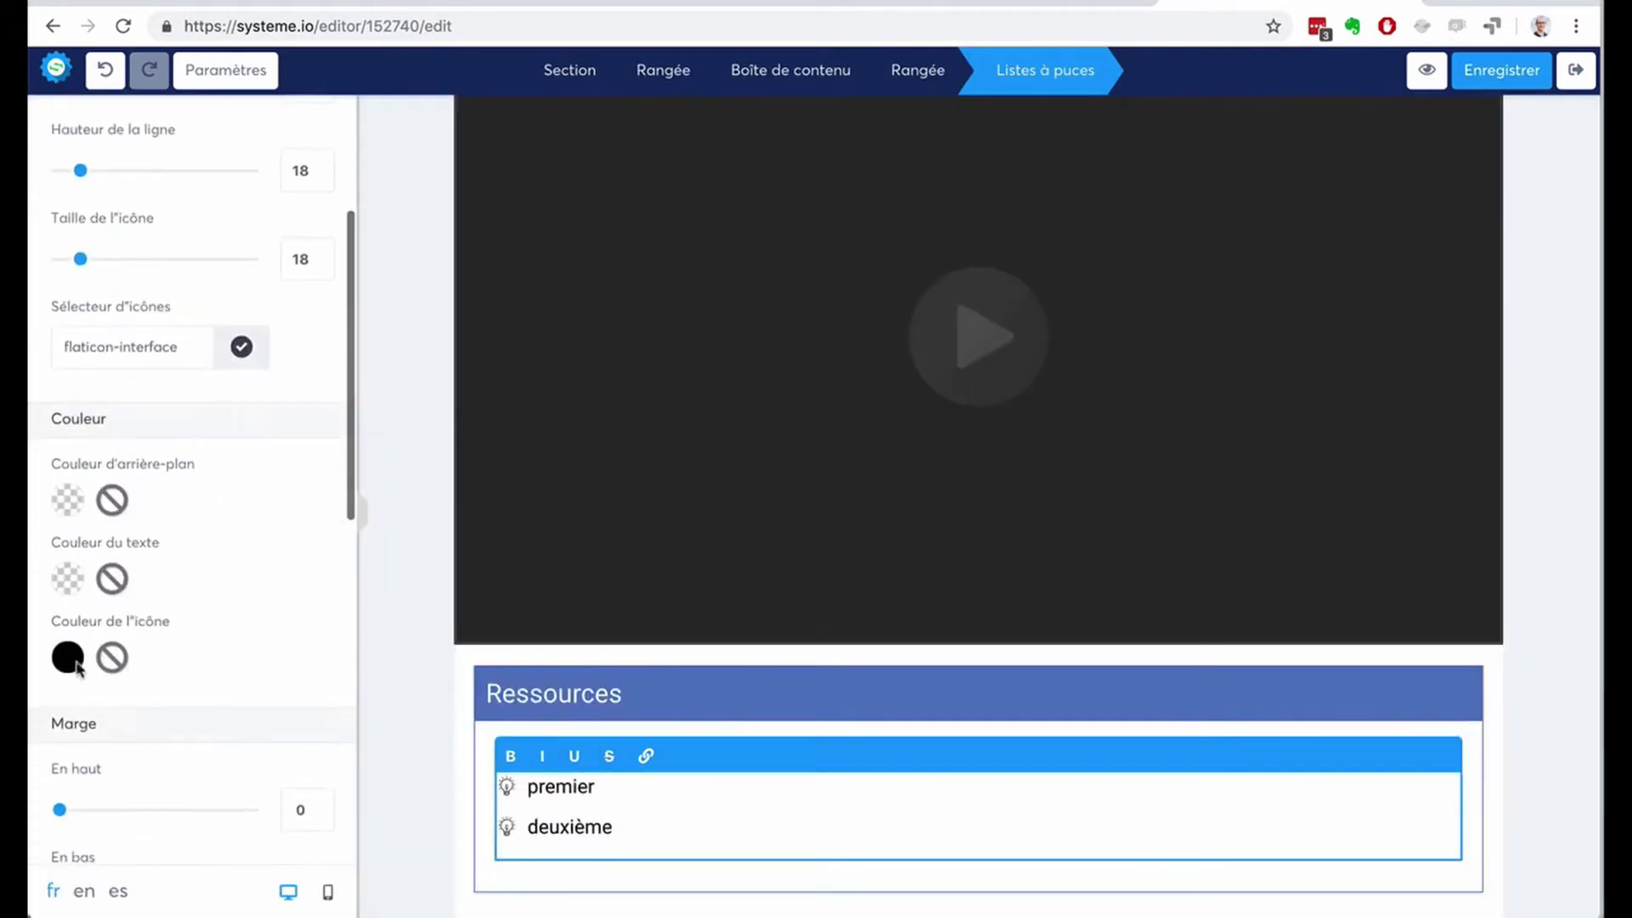
click(68, 658)
scroll(249, 767, down, 4)
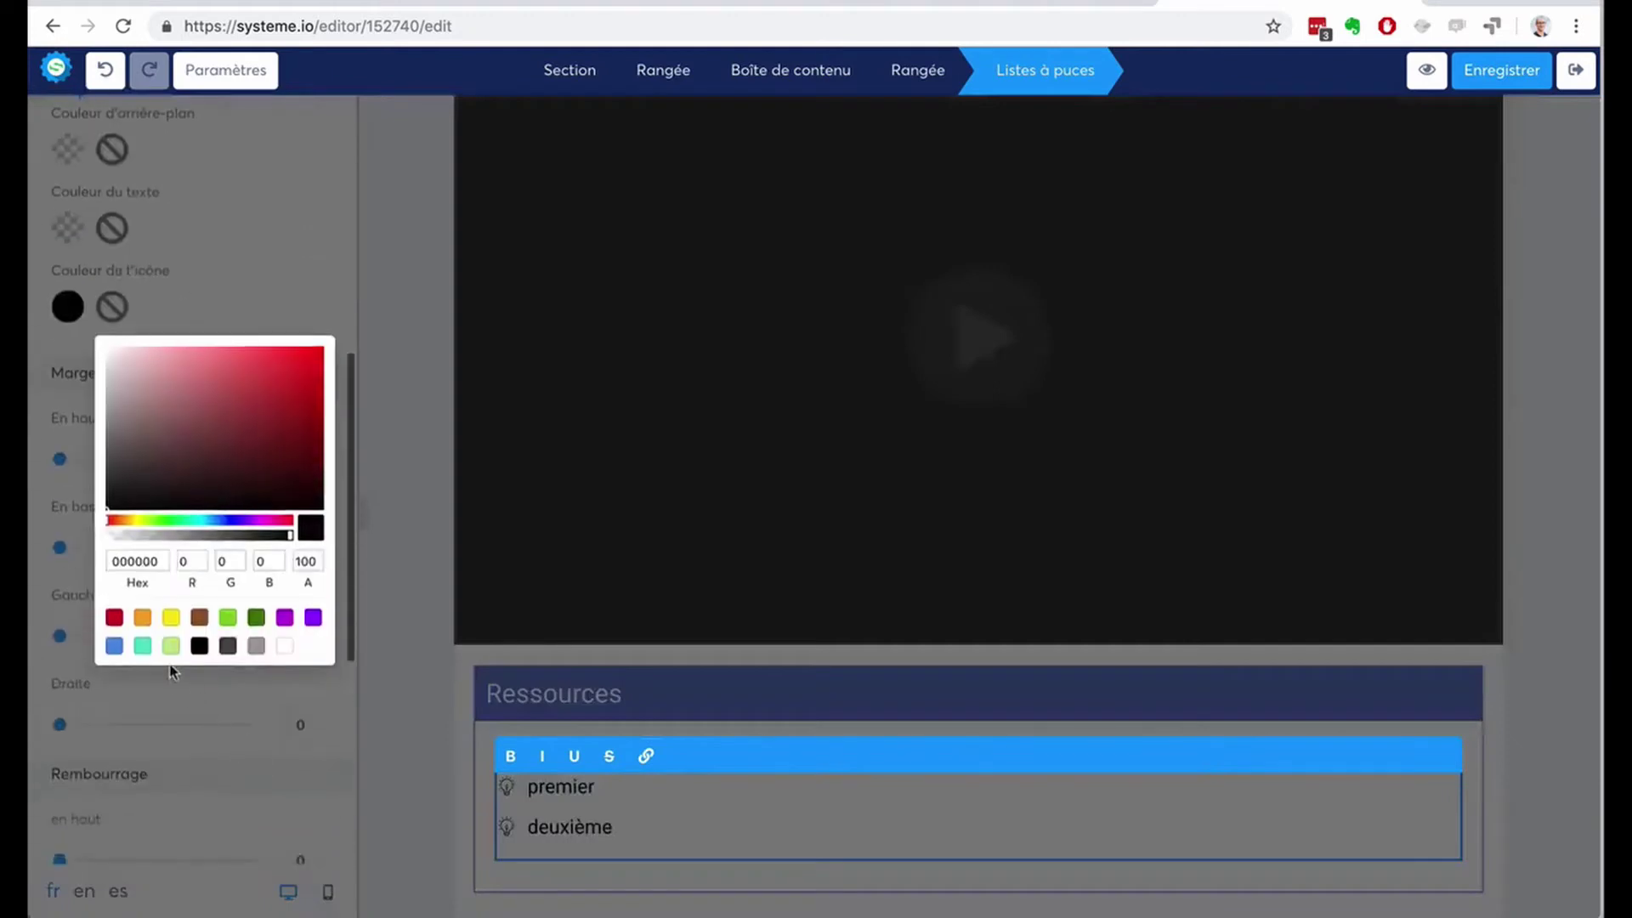
click(227, 618)
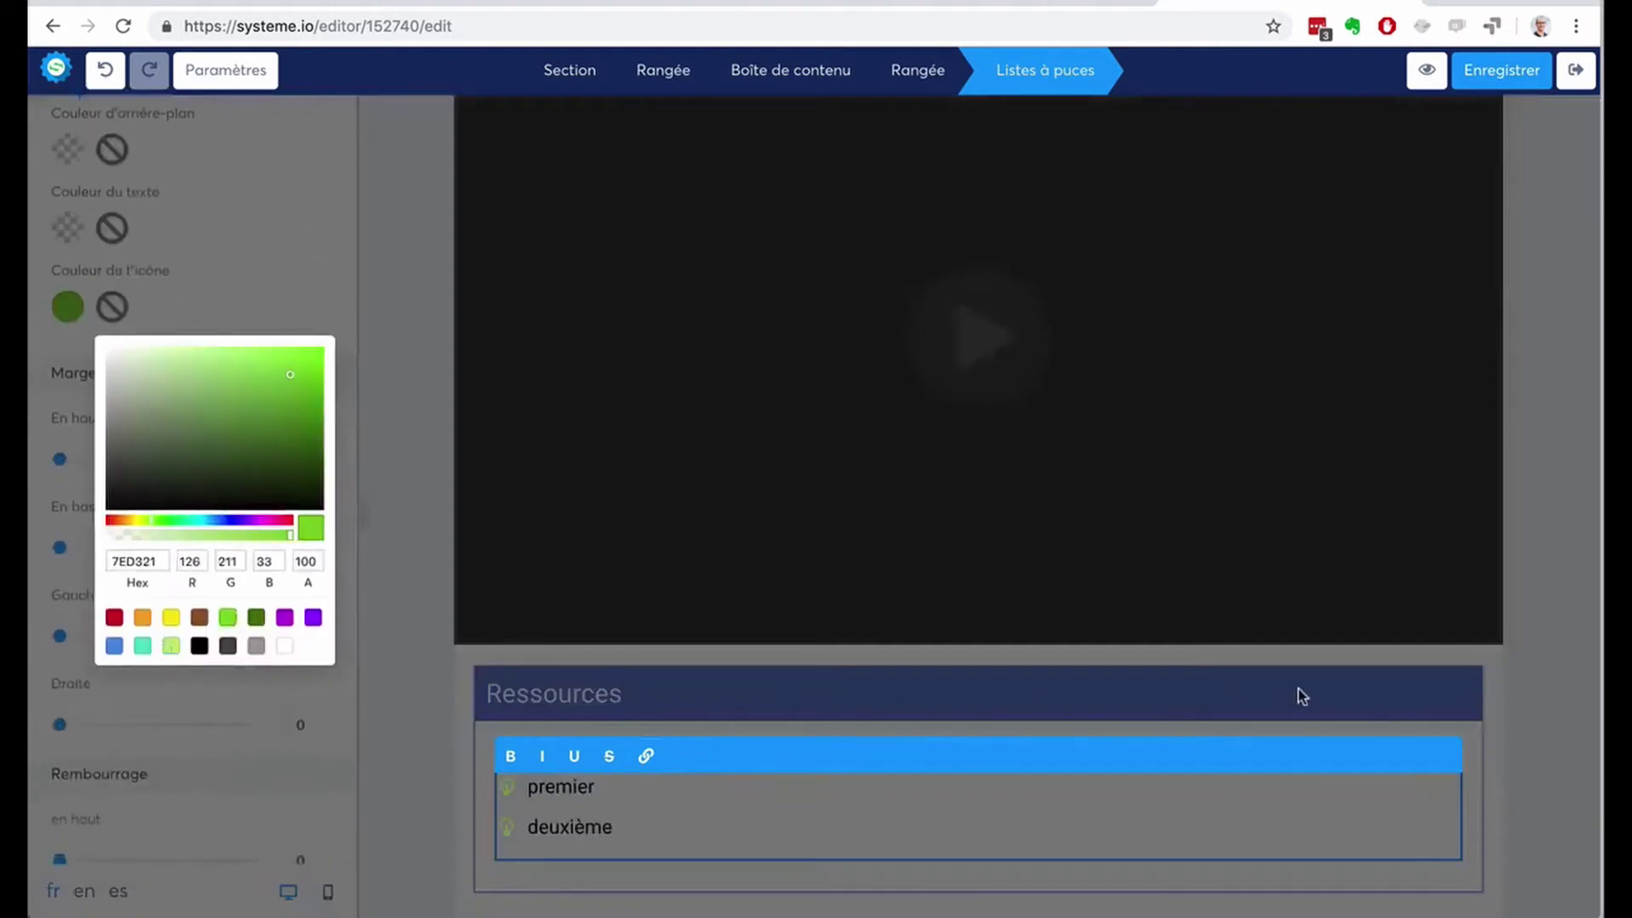
click(1501, 678)
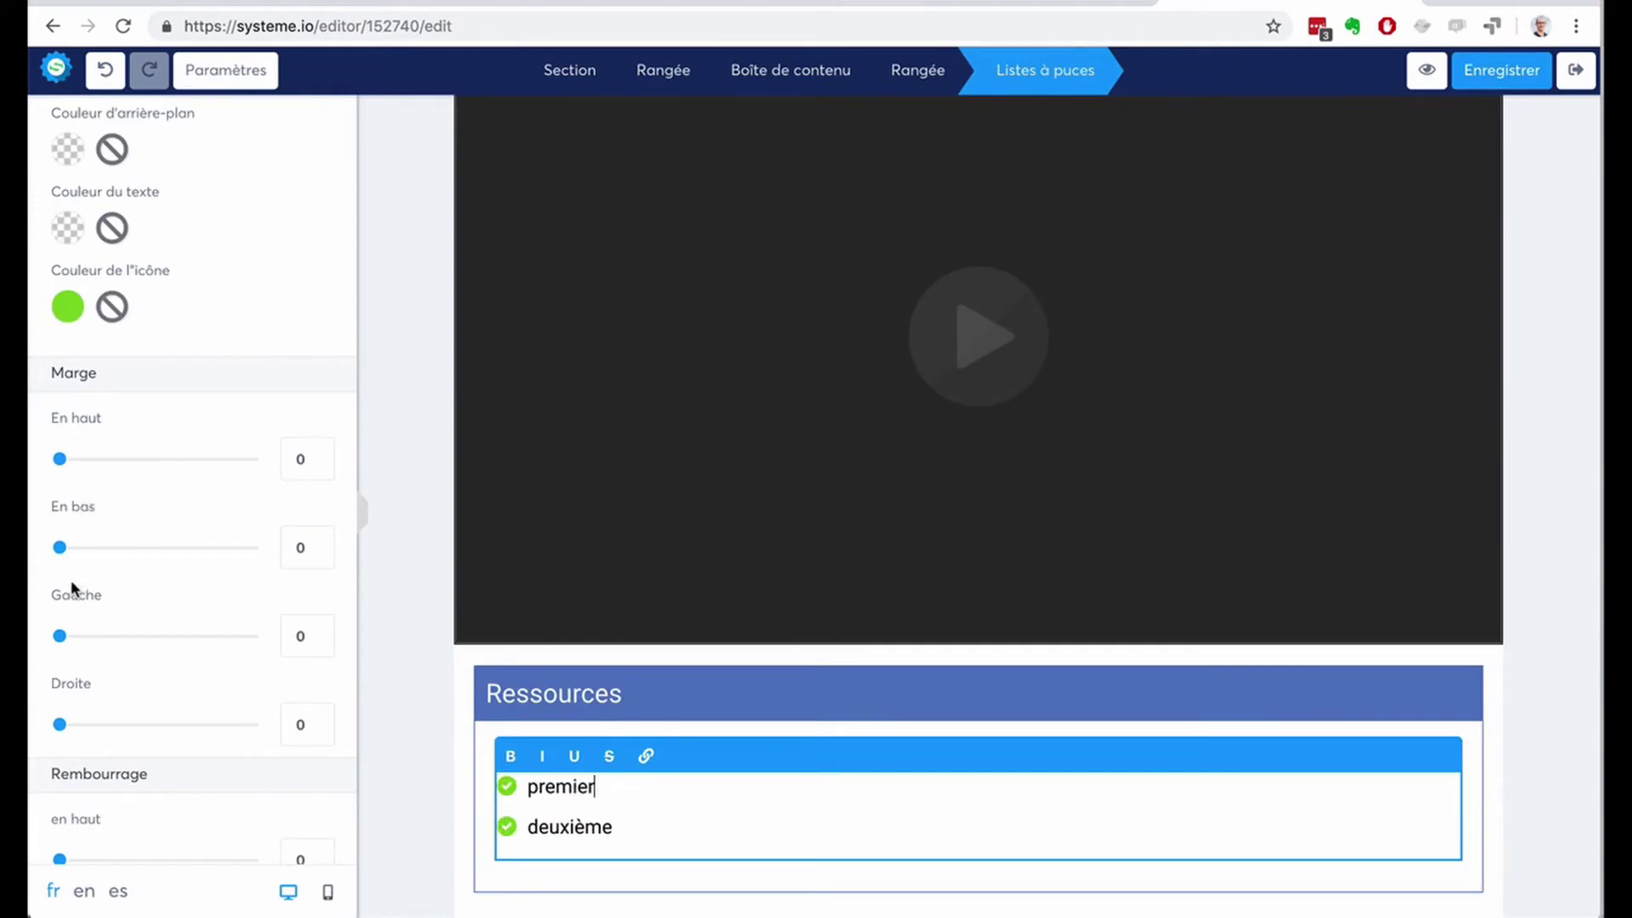
Replace the first bullet's text with "Livre tatata" and turn it into a link, leaving its URL empty.
drag(597, 786, 529, 785)
text(Livre tatata)
drag(631, 786, 524, 786)
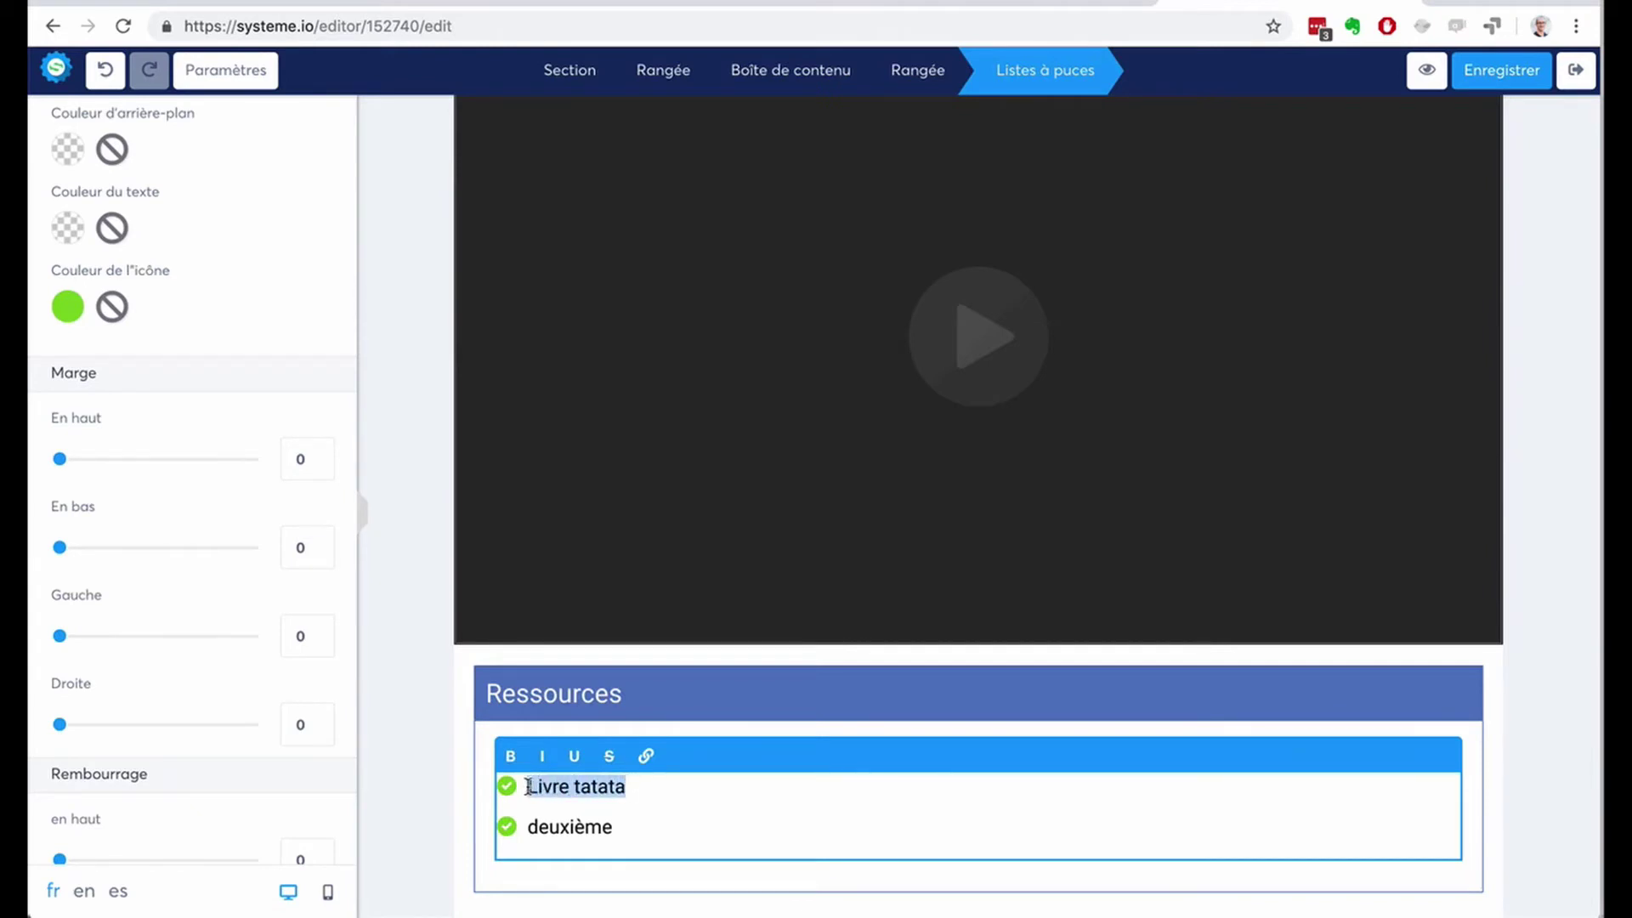
click(647, 756)
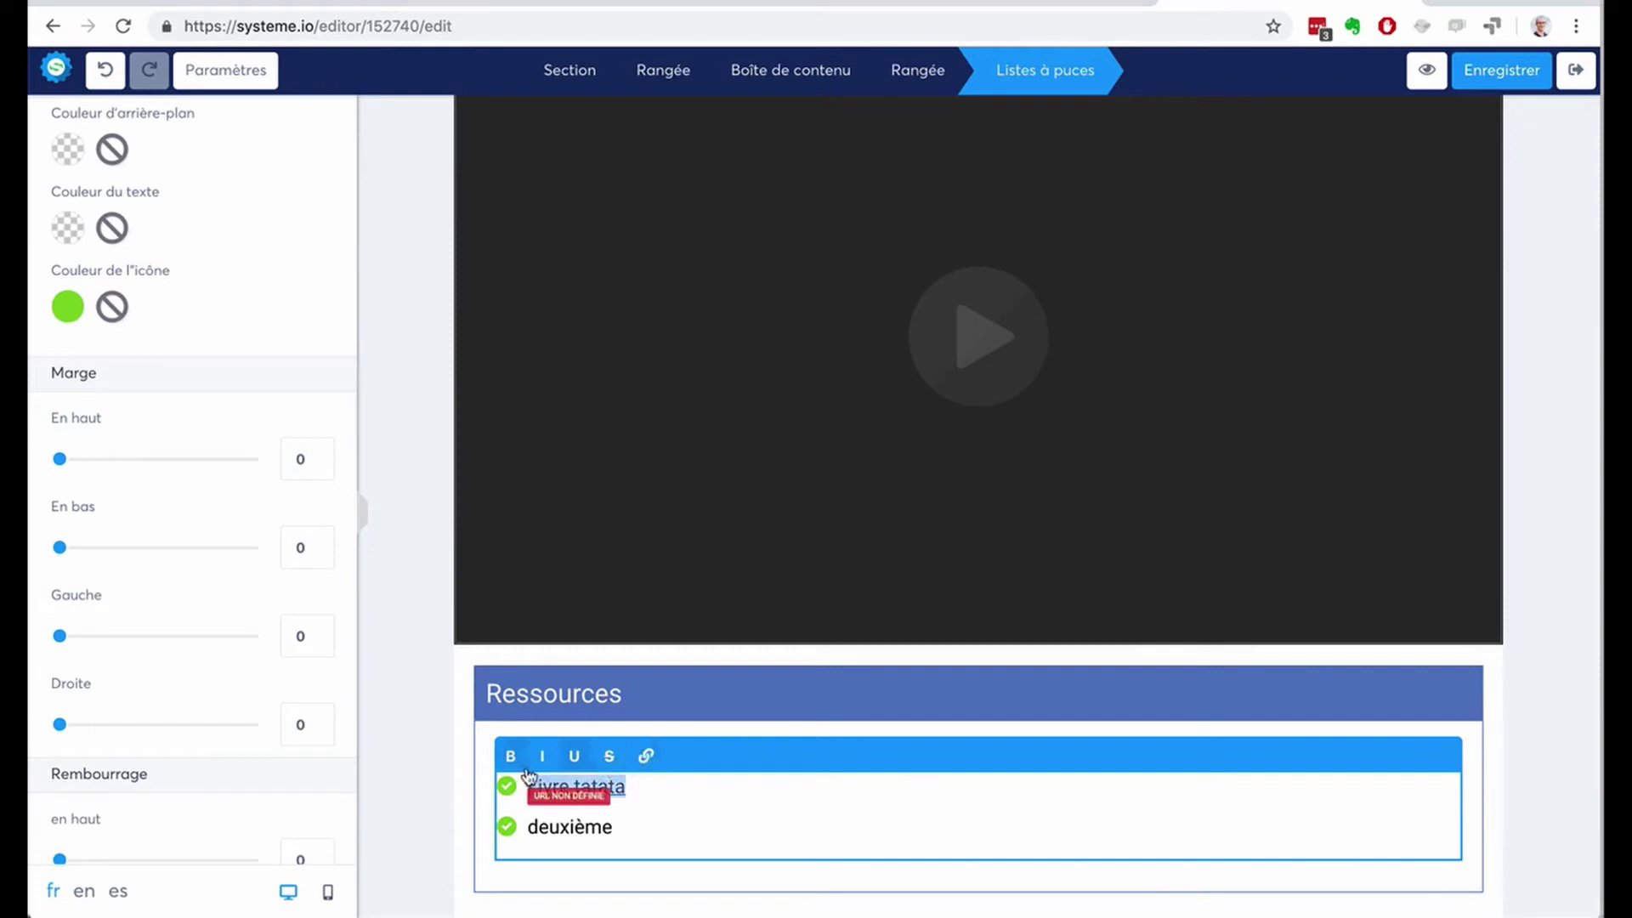
click(555, 795)
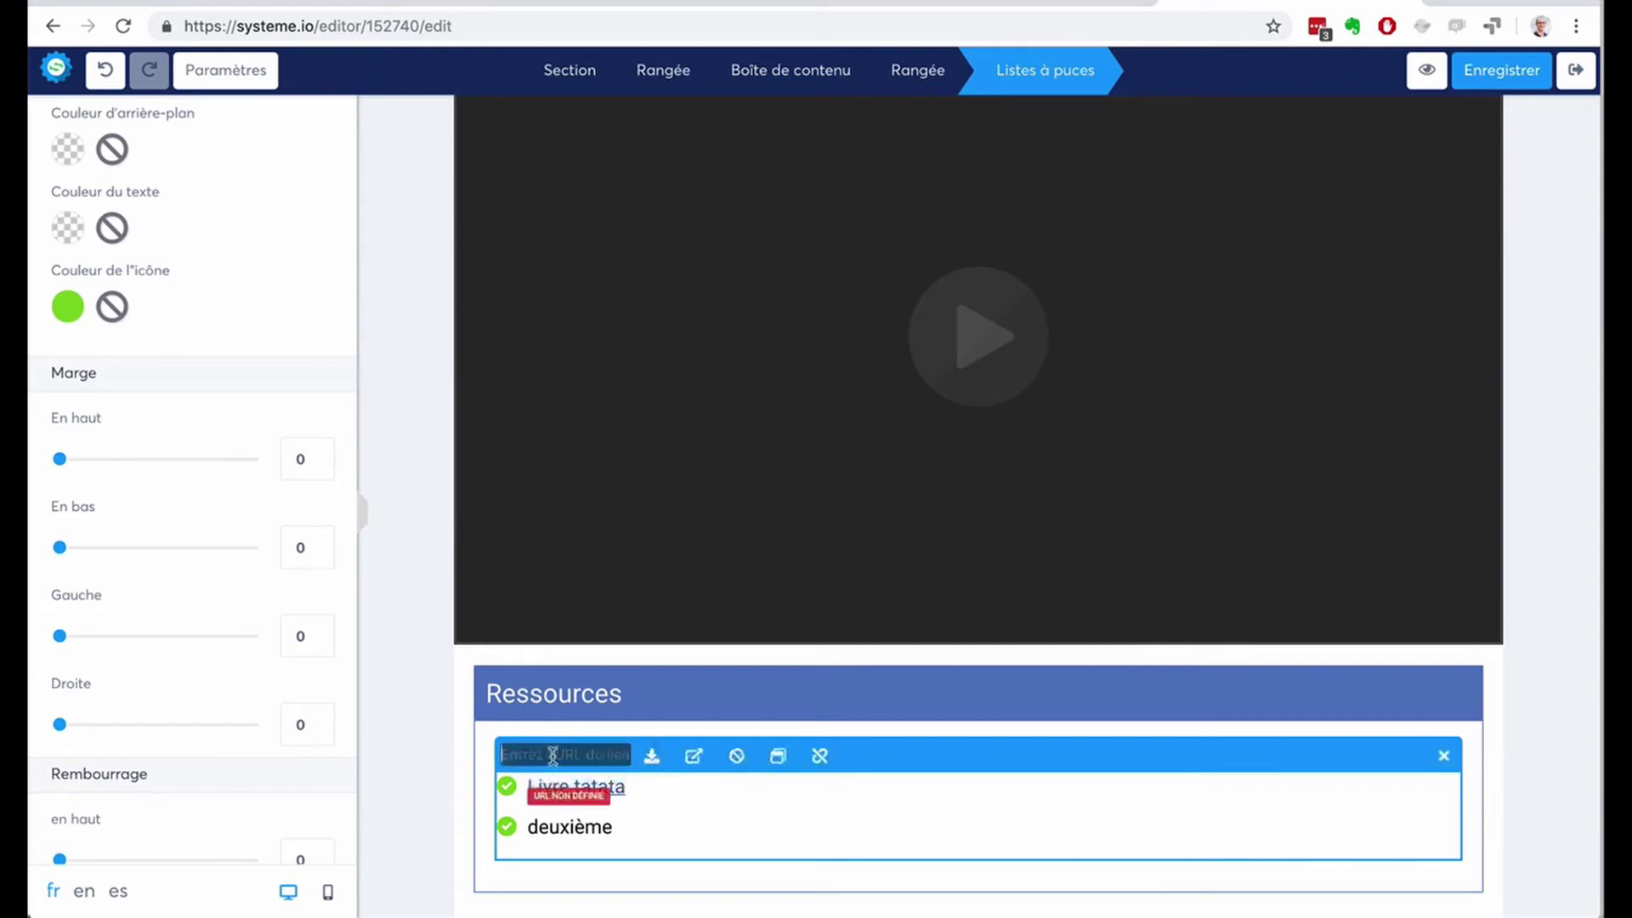
click(1543, 737)
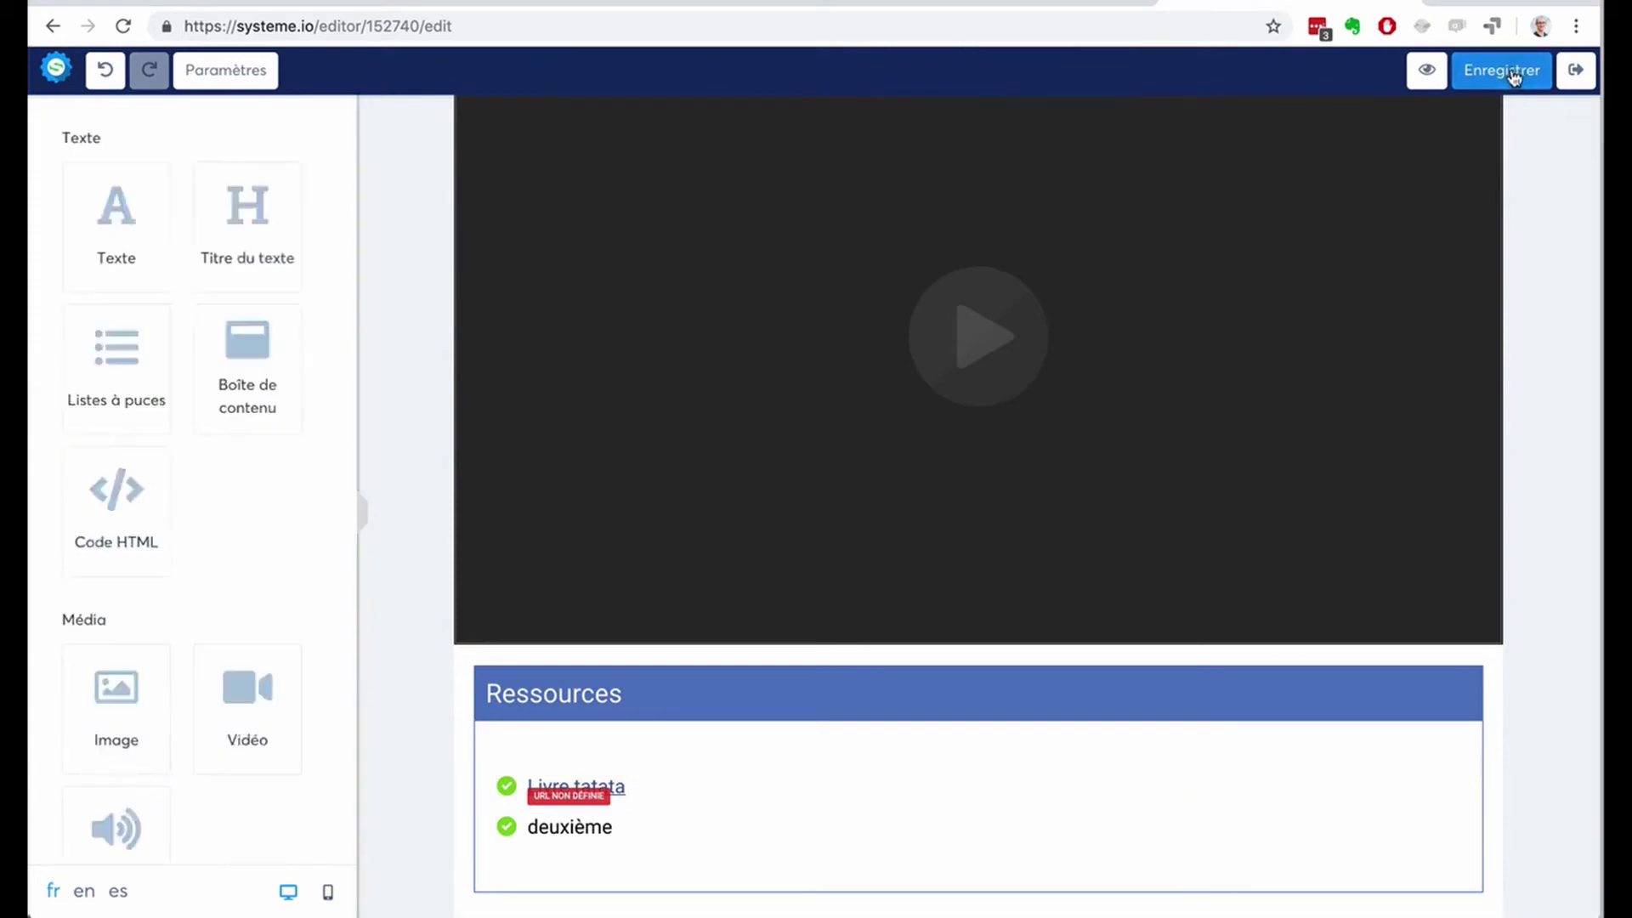
Exit the chapter's page editor and return to the course curriculum.
click(1577, 73)
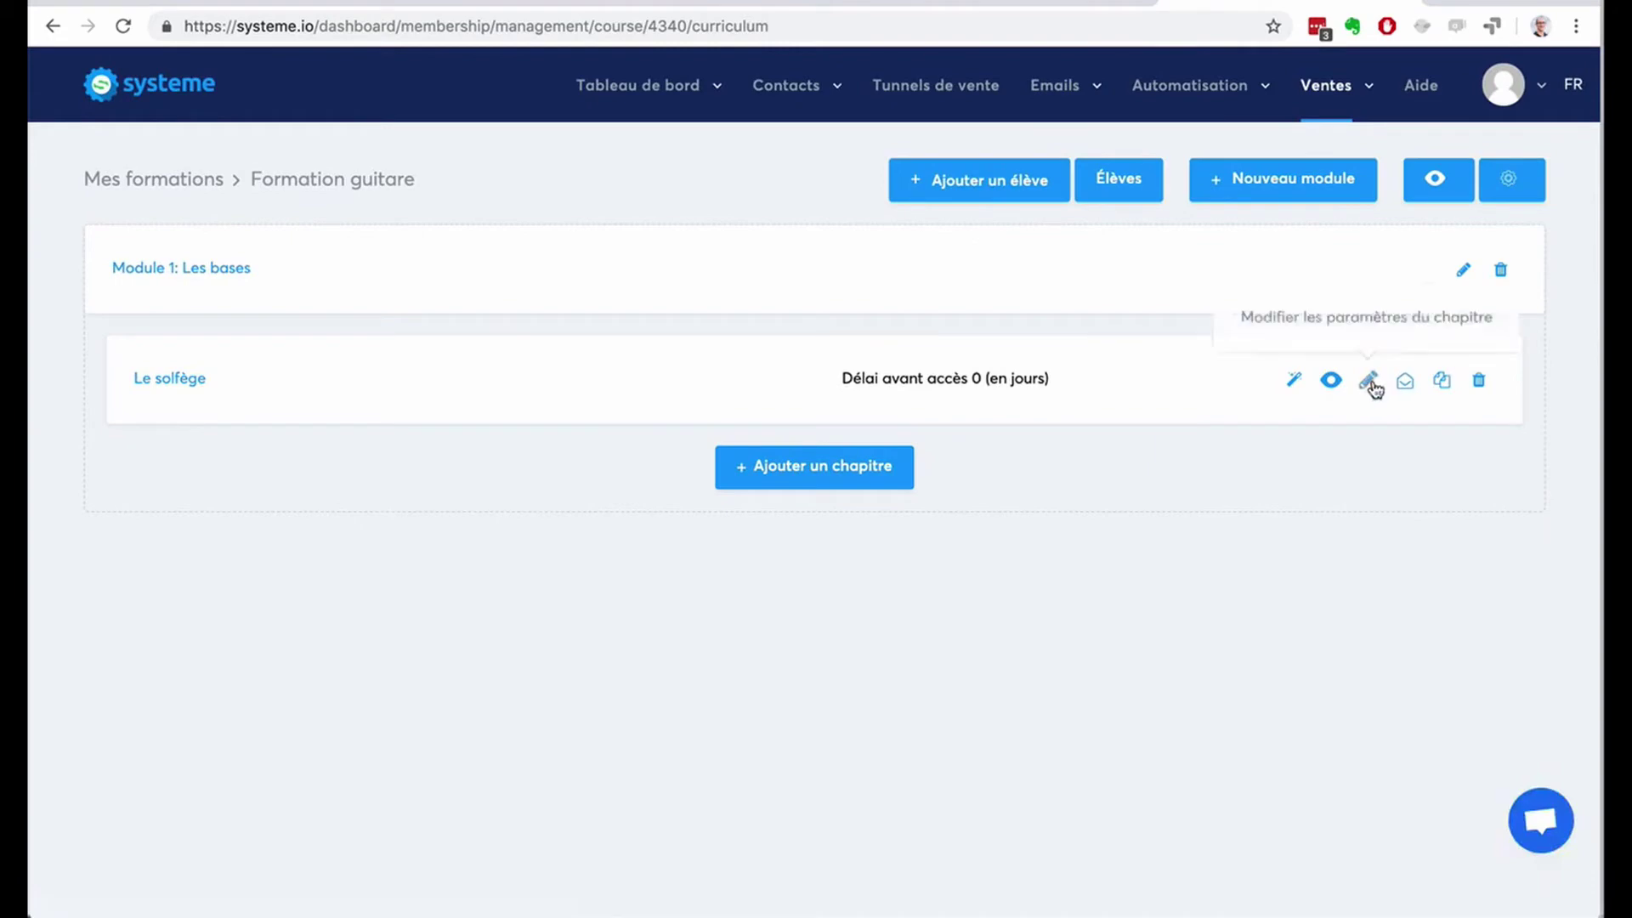
Duplicate the "Le solfège" chapter and change the copy's page heading to "La guitare", saving the page and returning to the curriculum.
click(1439, 383)
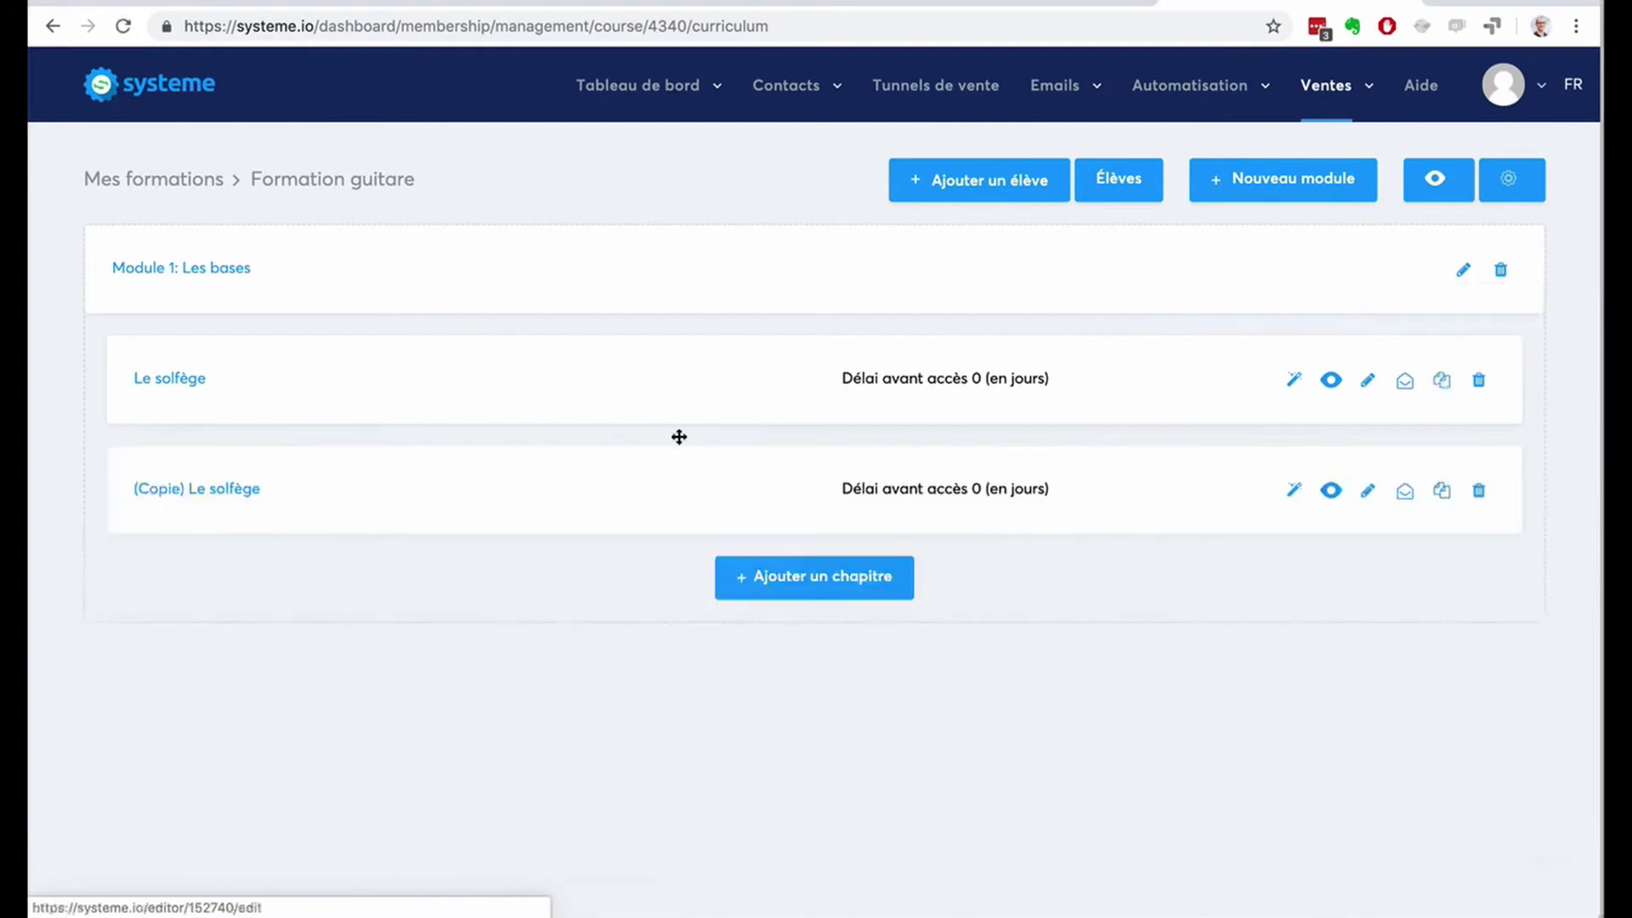
click(246, 491)
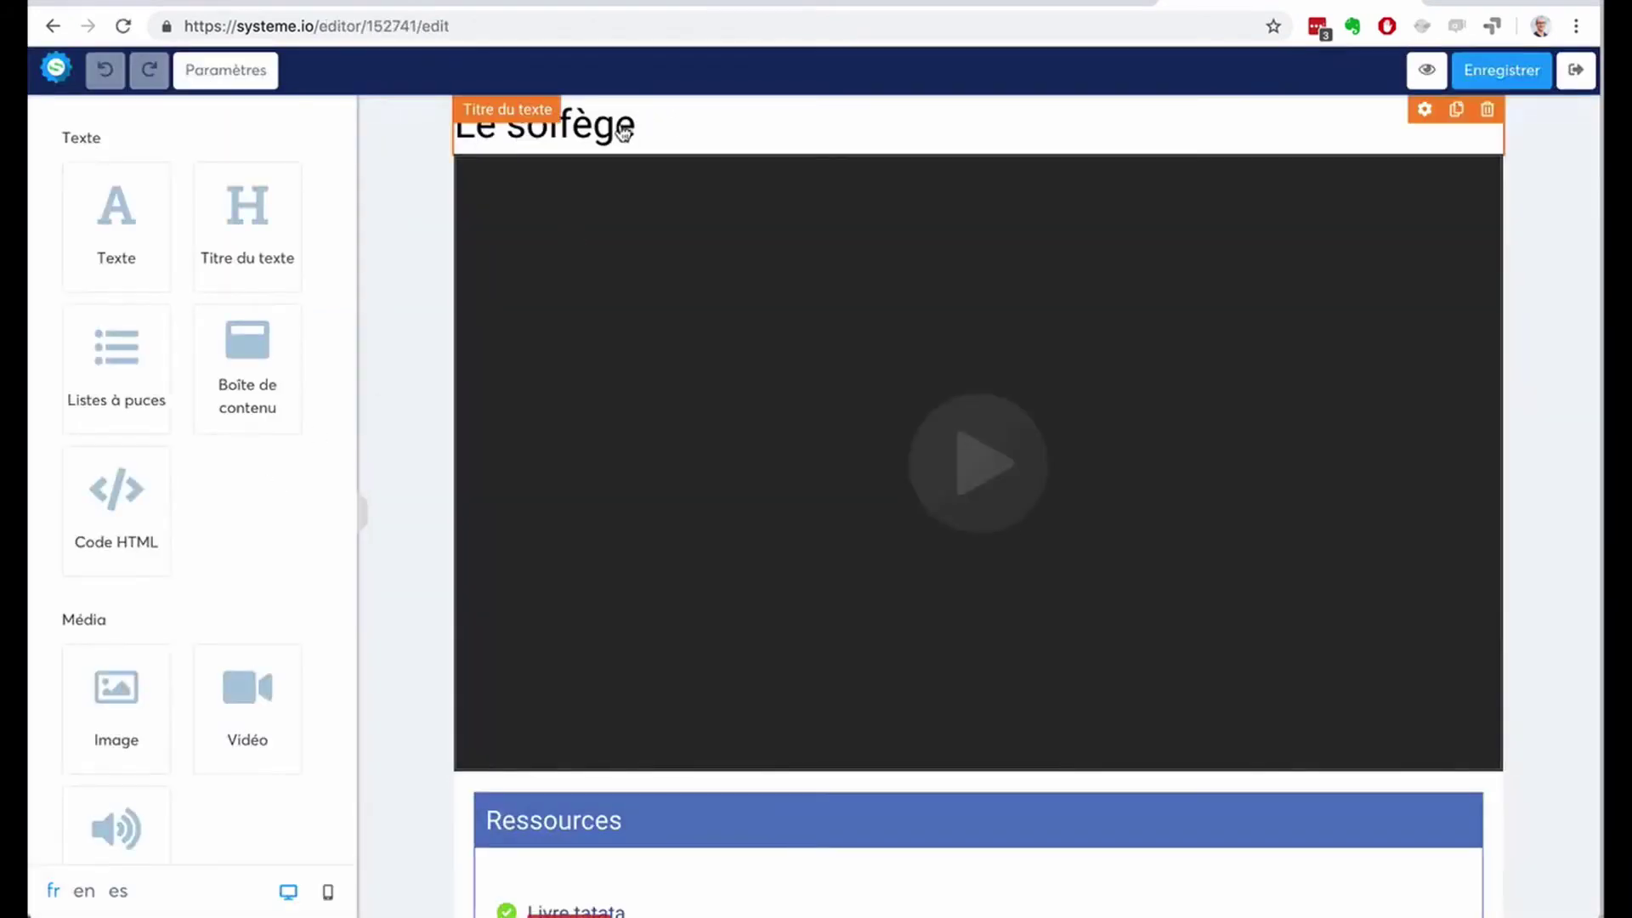
click(633, 127)
drag(649, 120, 436, 119)
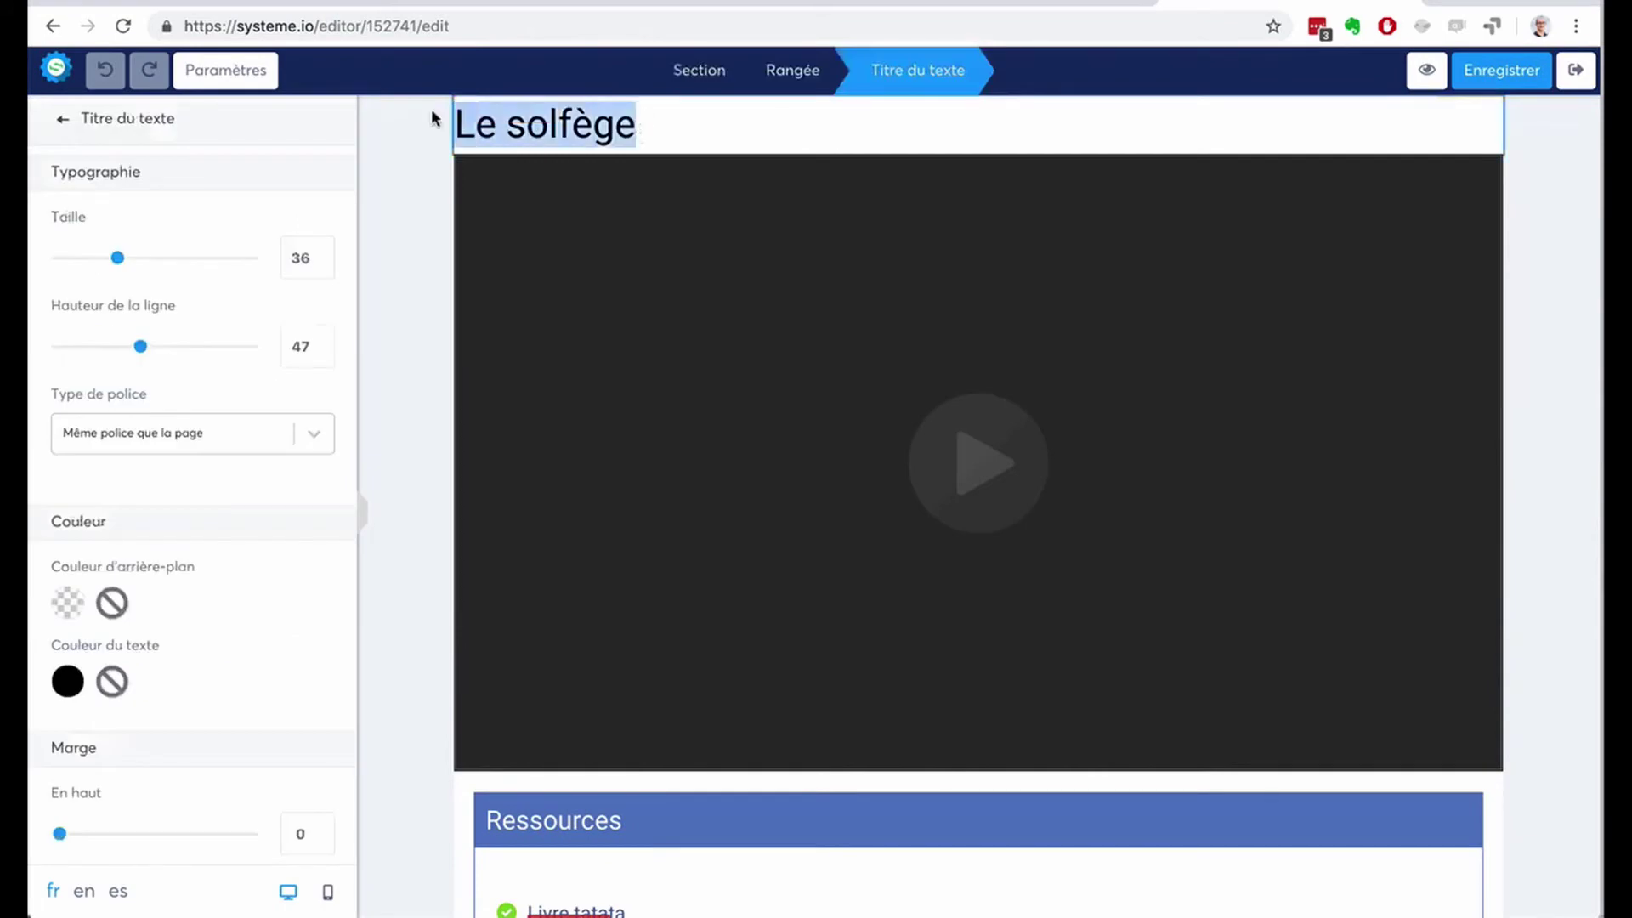
text(La guitare)
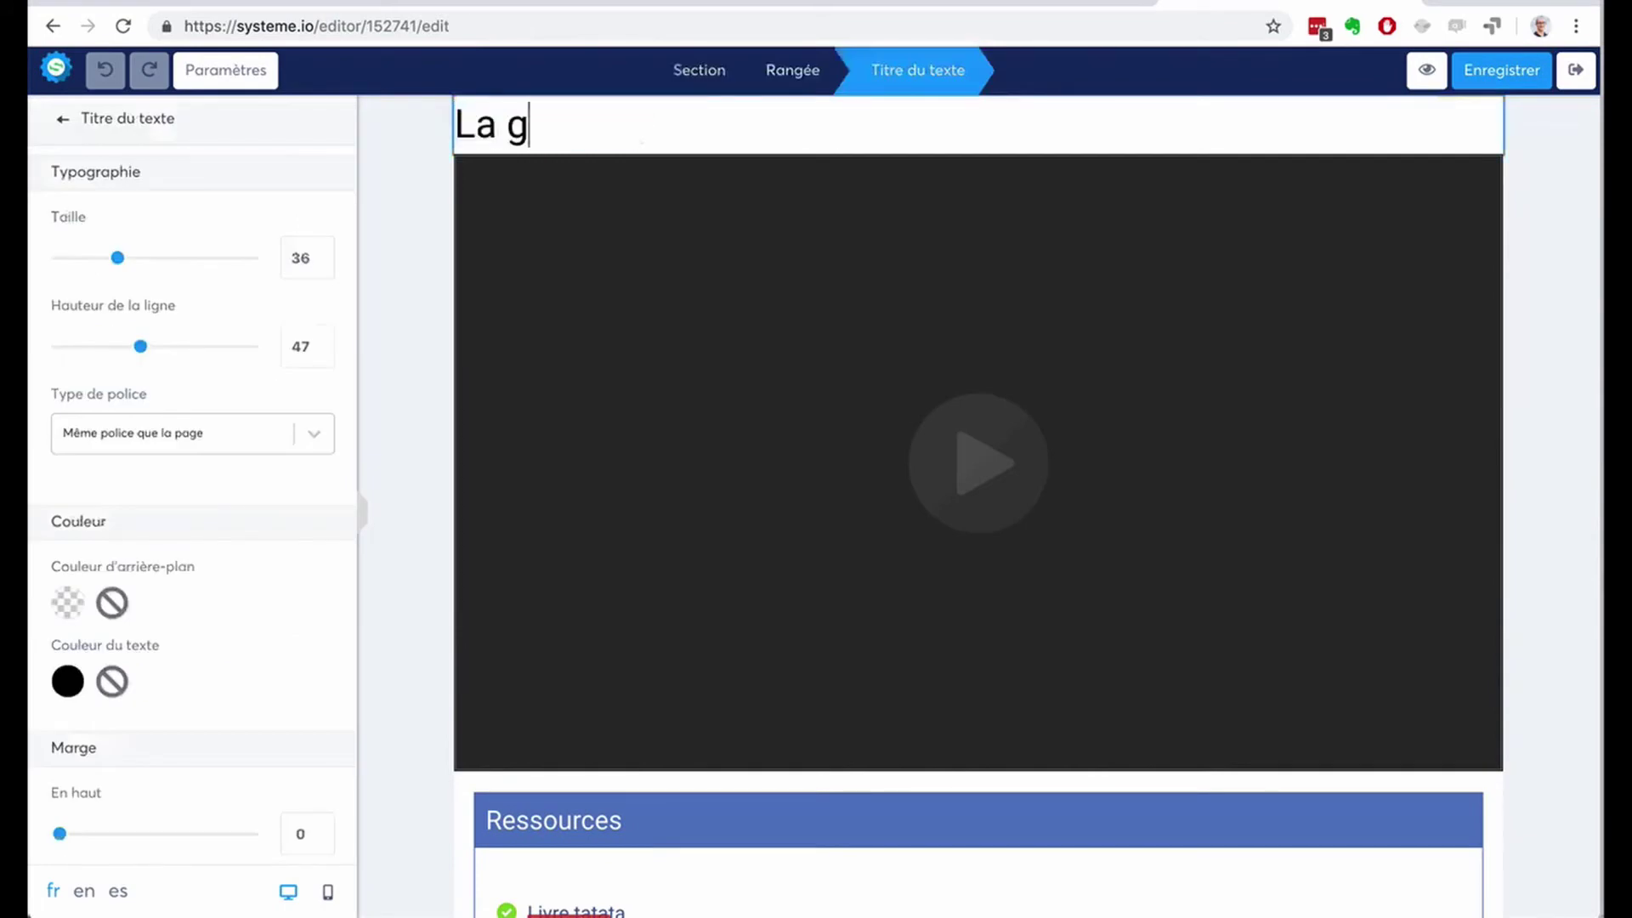
click(1502, 70)
click(1577, 69)
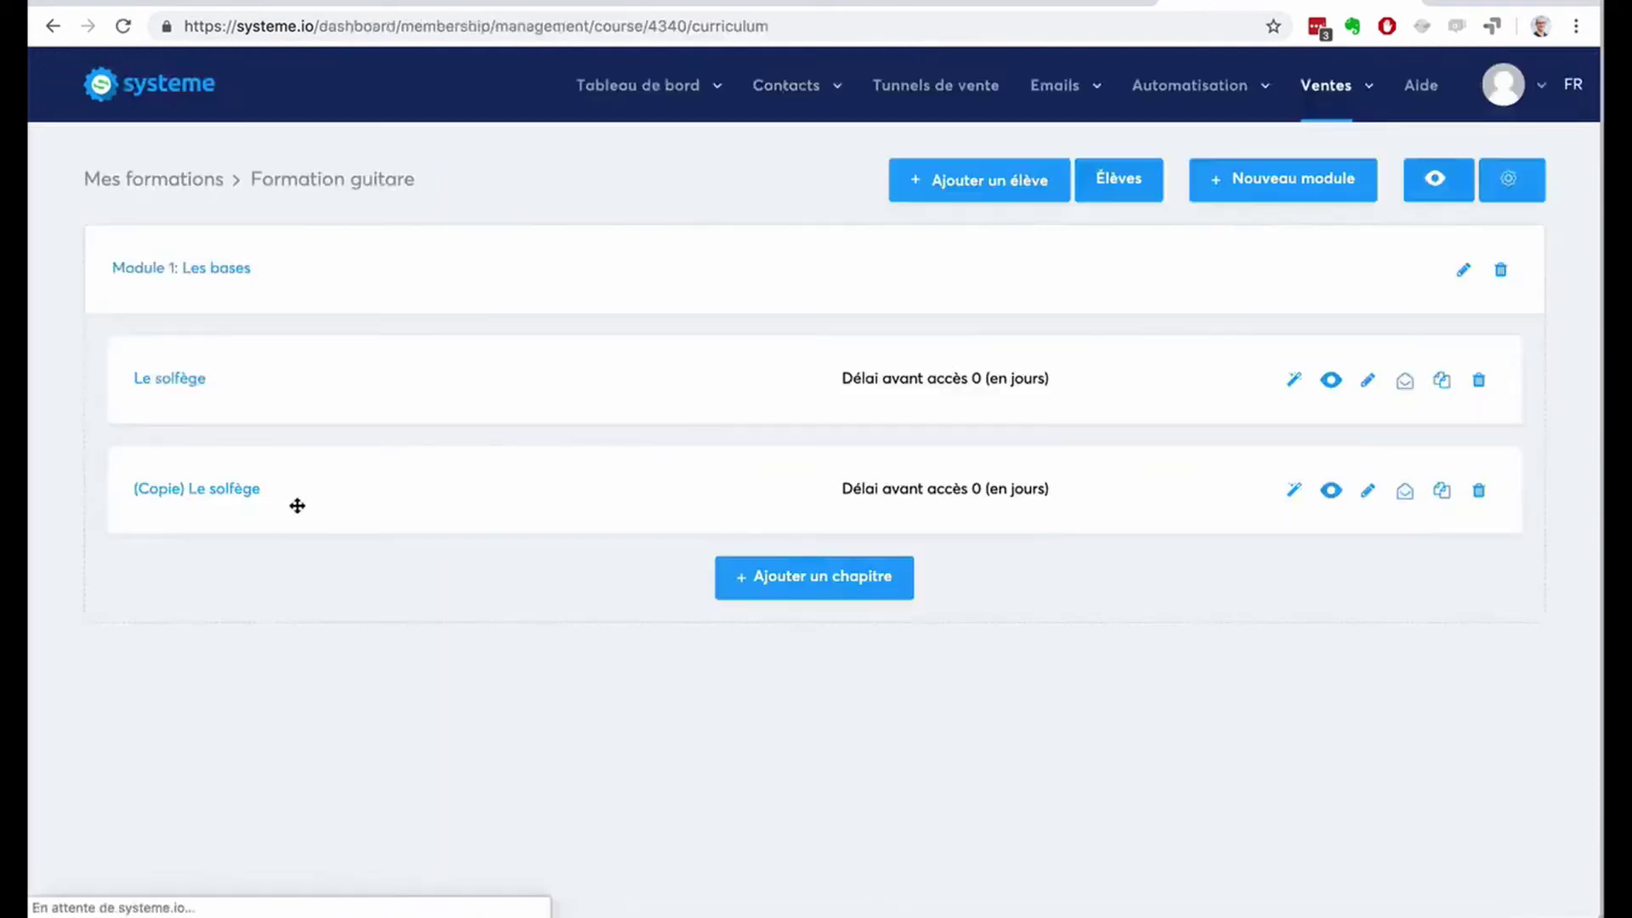
Rename the copied chapter as "La guitare" in its chapter settings and save the change.
click(1291, 495)
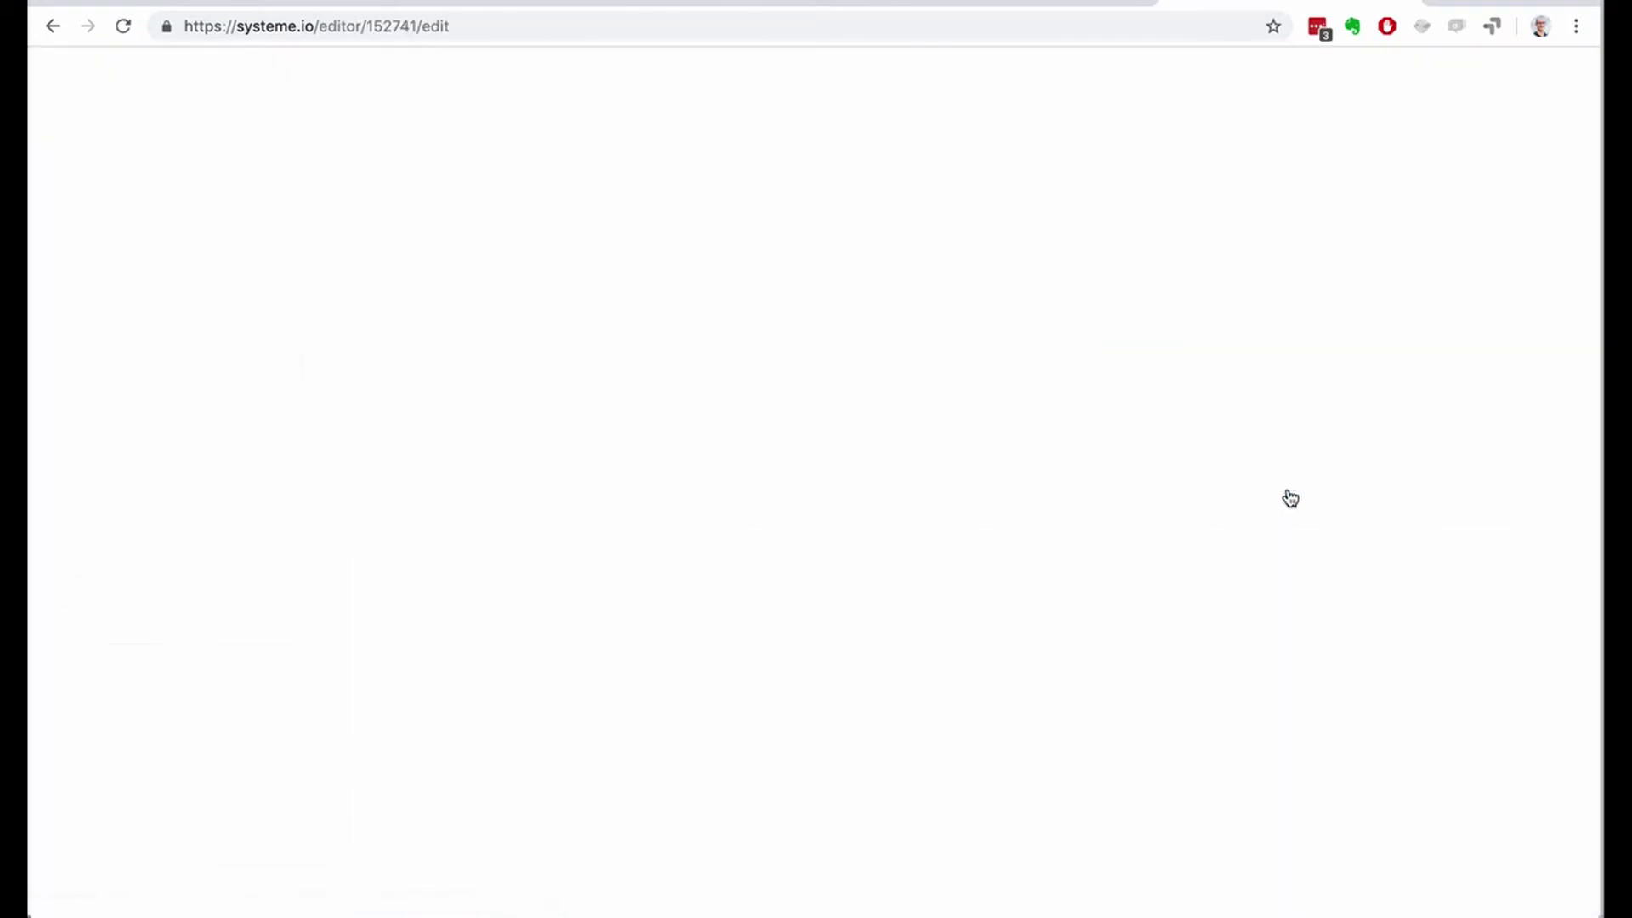
click(1569, 75)
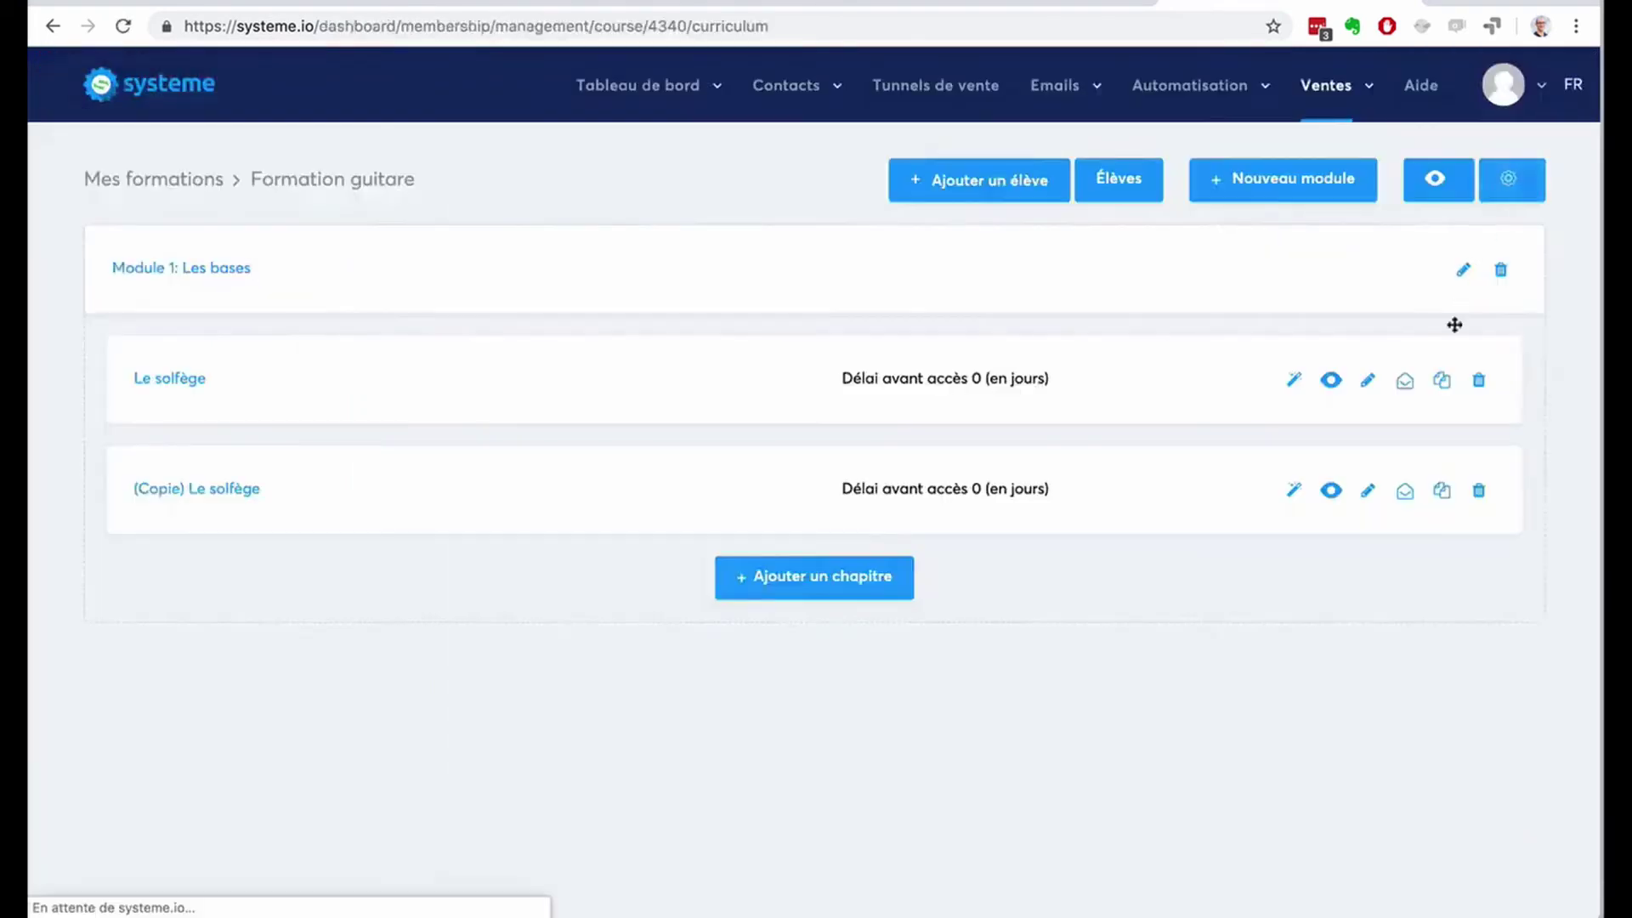
click(1367, 492)
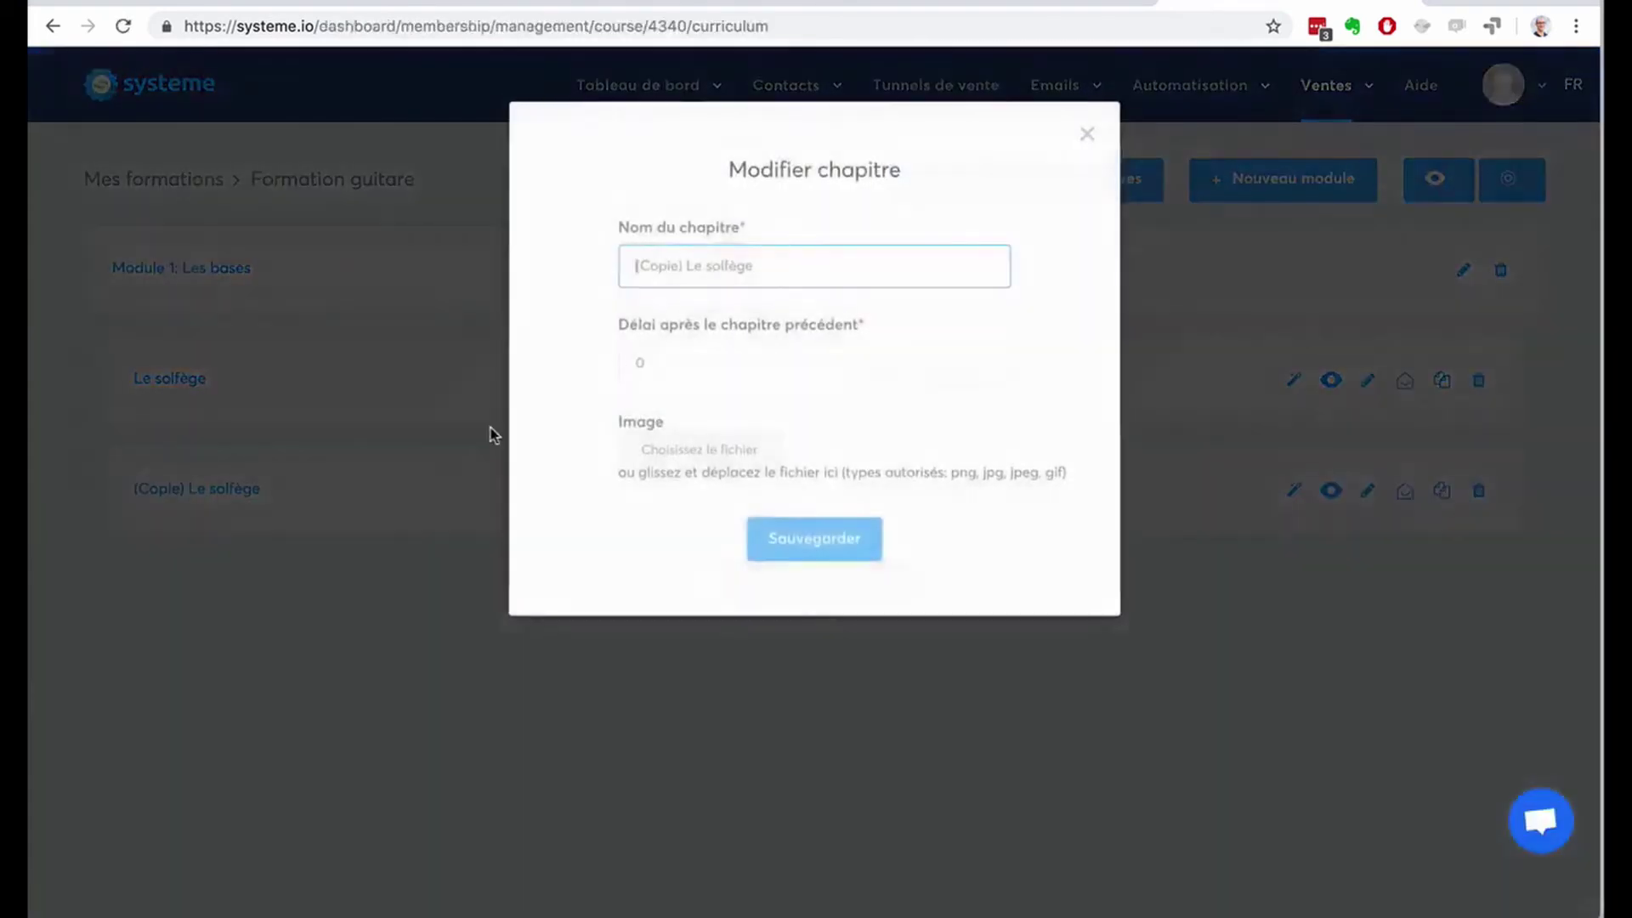
drag(752, 266, 573, 269)
text(La)
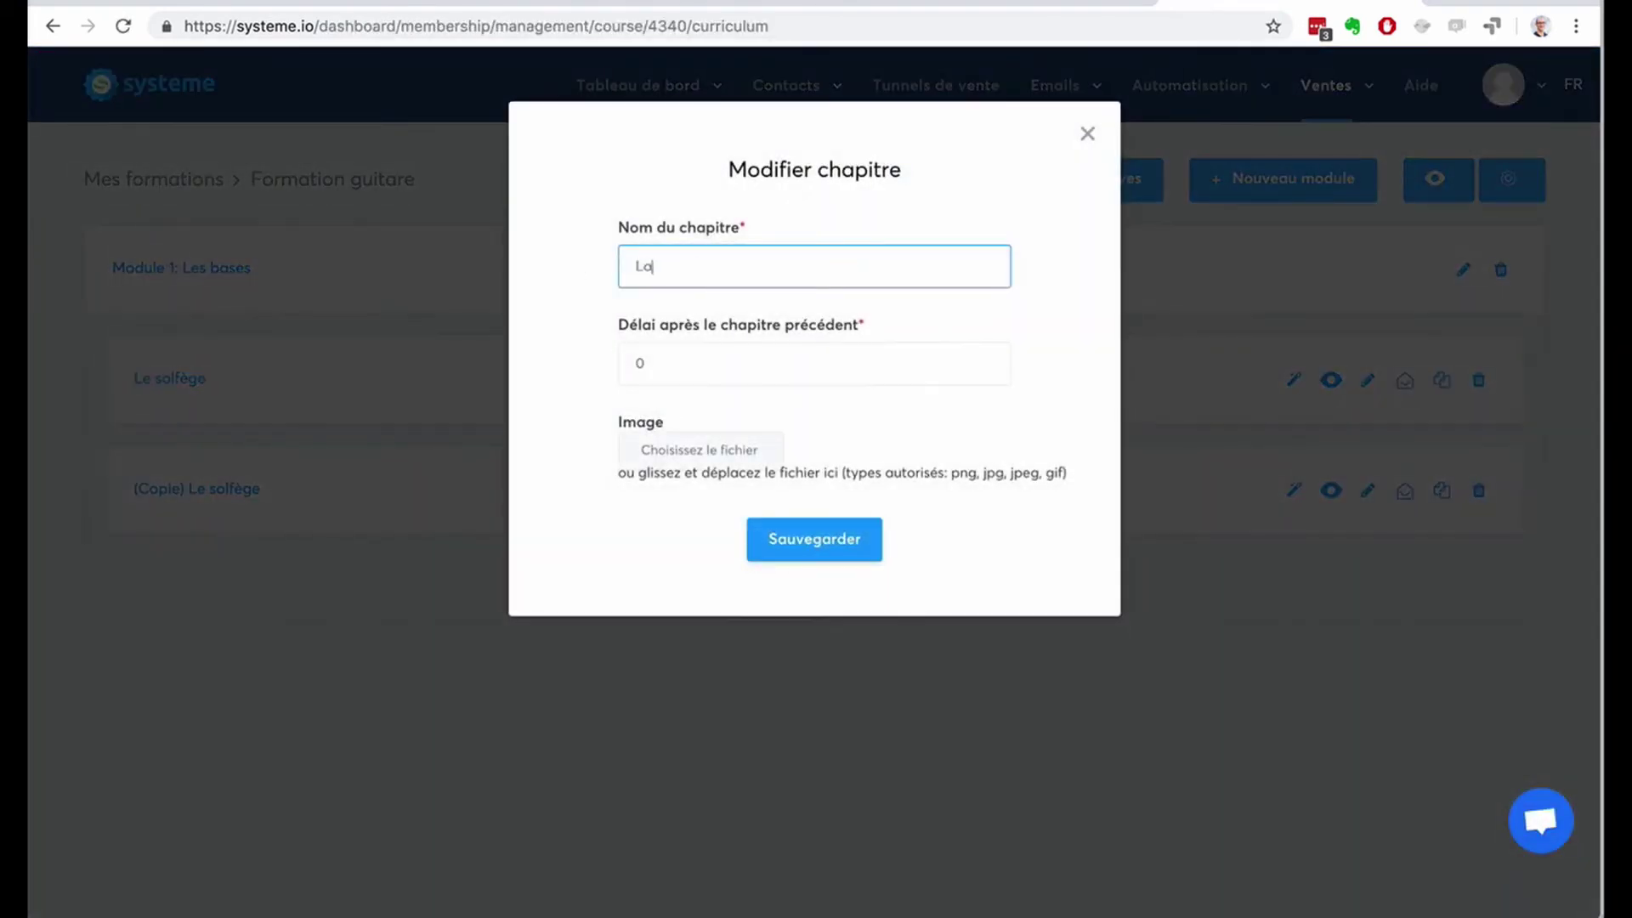
text( guitare)
click(792, 559)
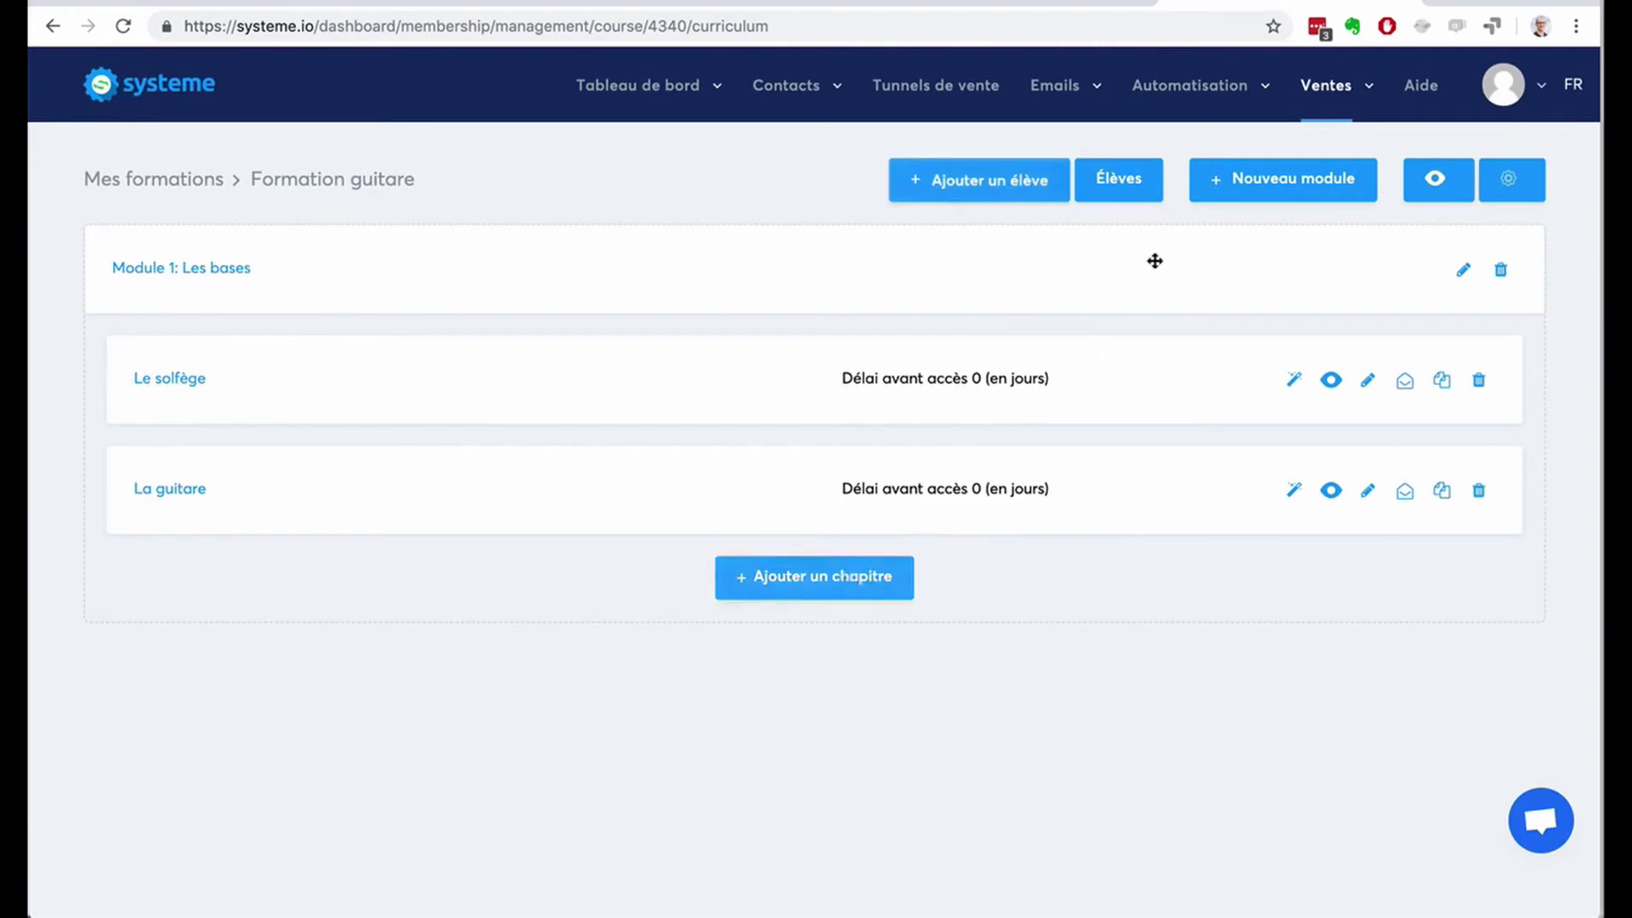
Create a new course module named "Module 2" with its title shown to students.
click(1233, 194)
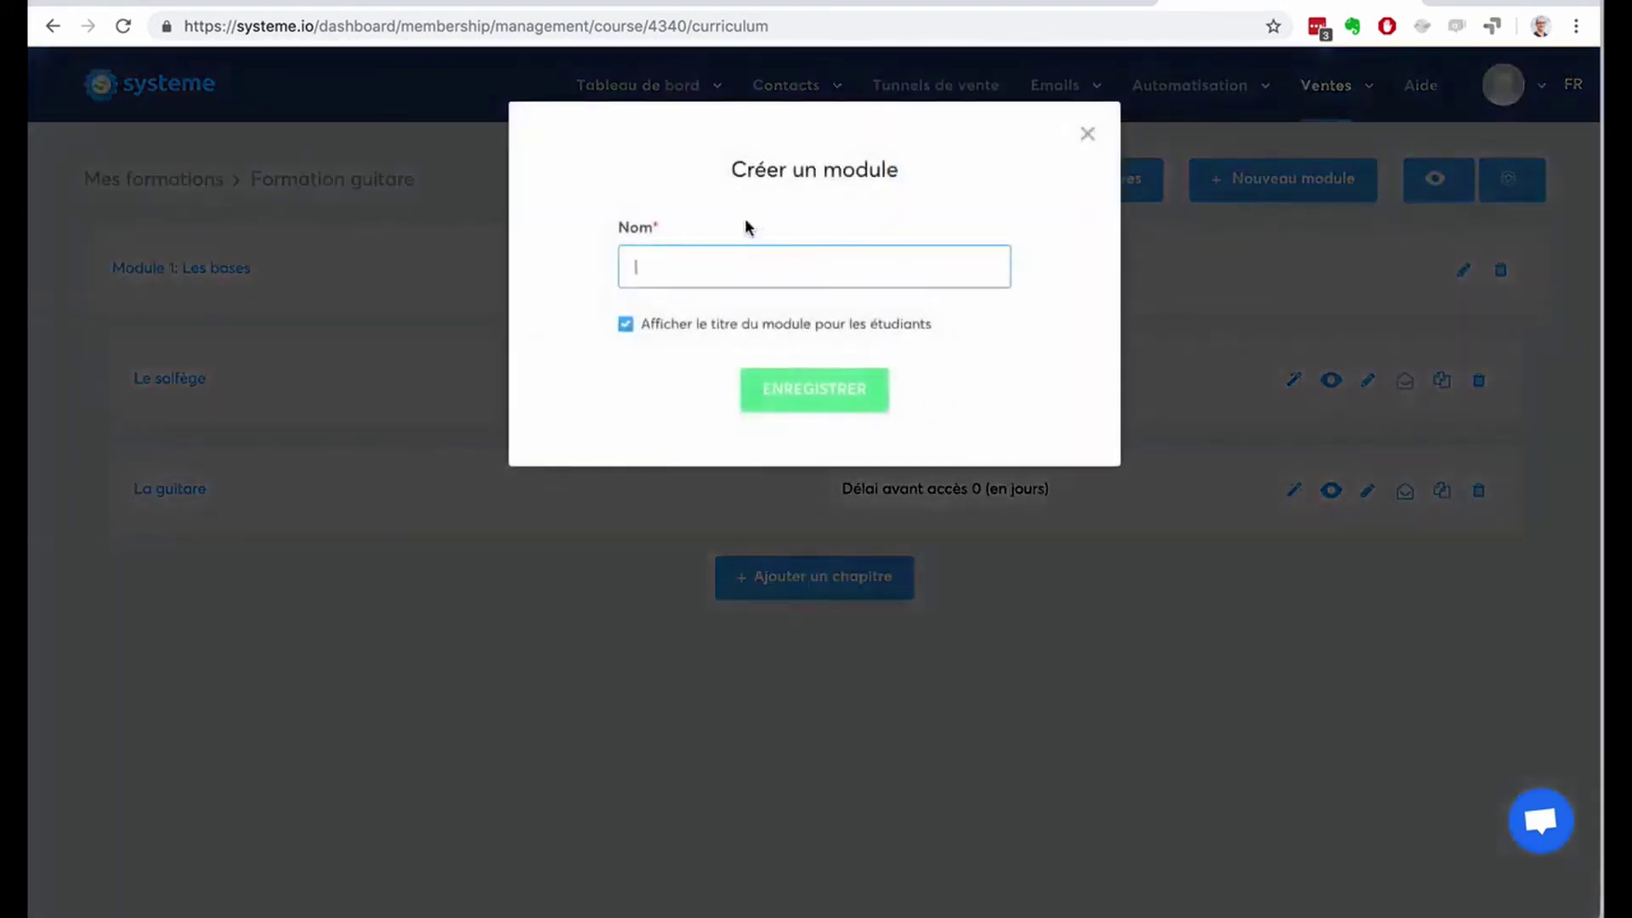
text(Module 2)
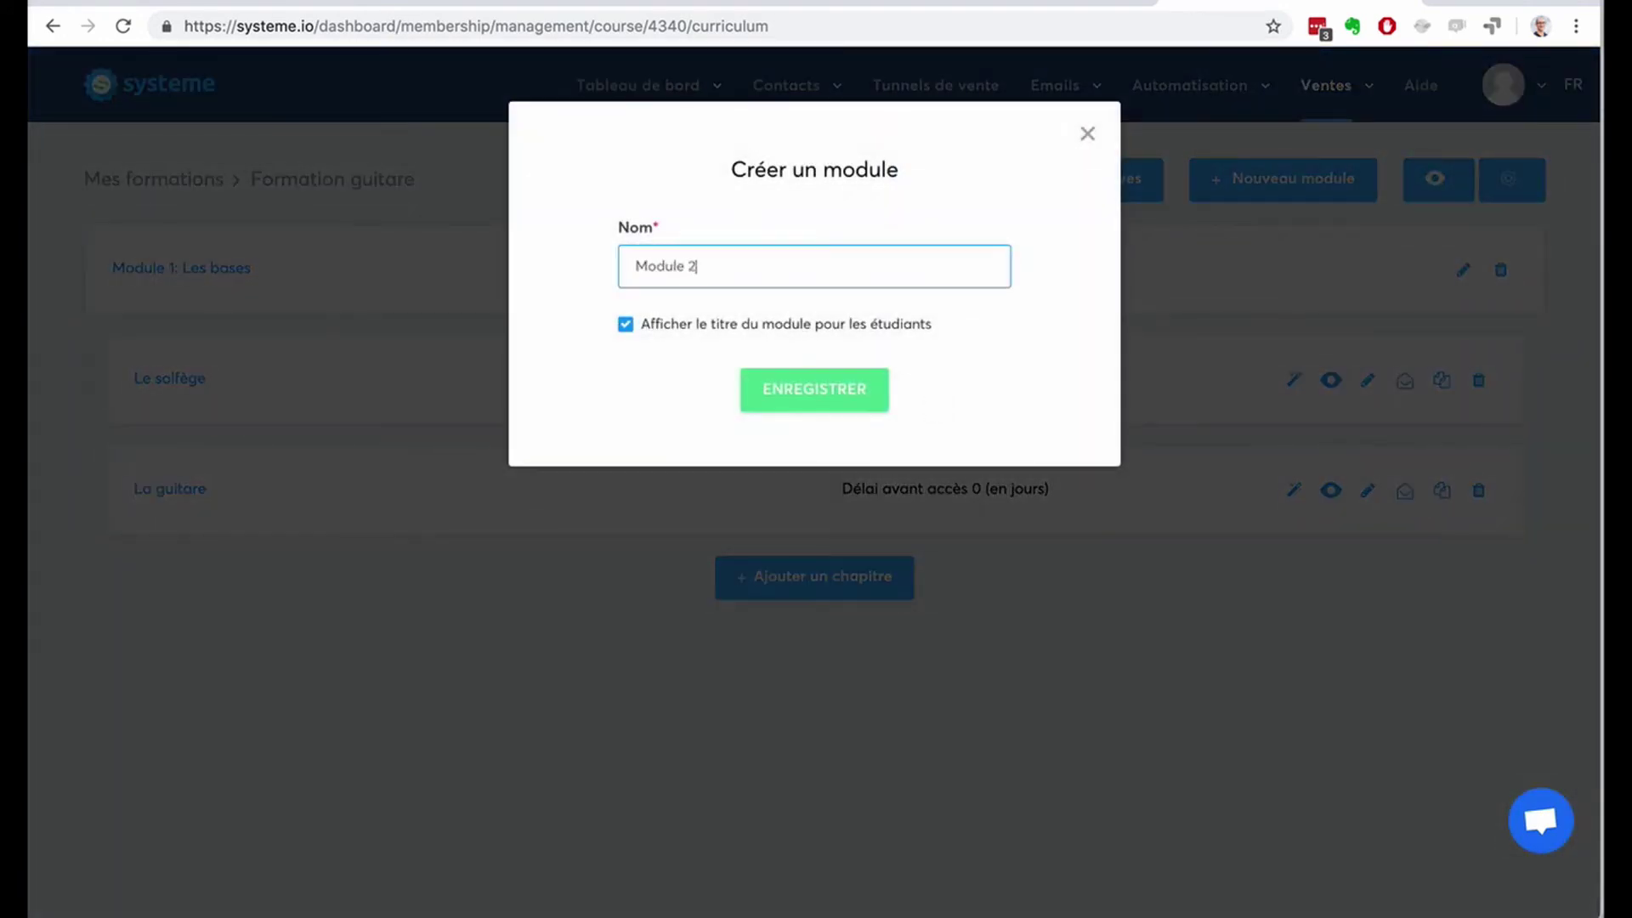
click(813, 383)
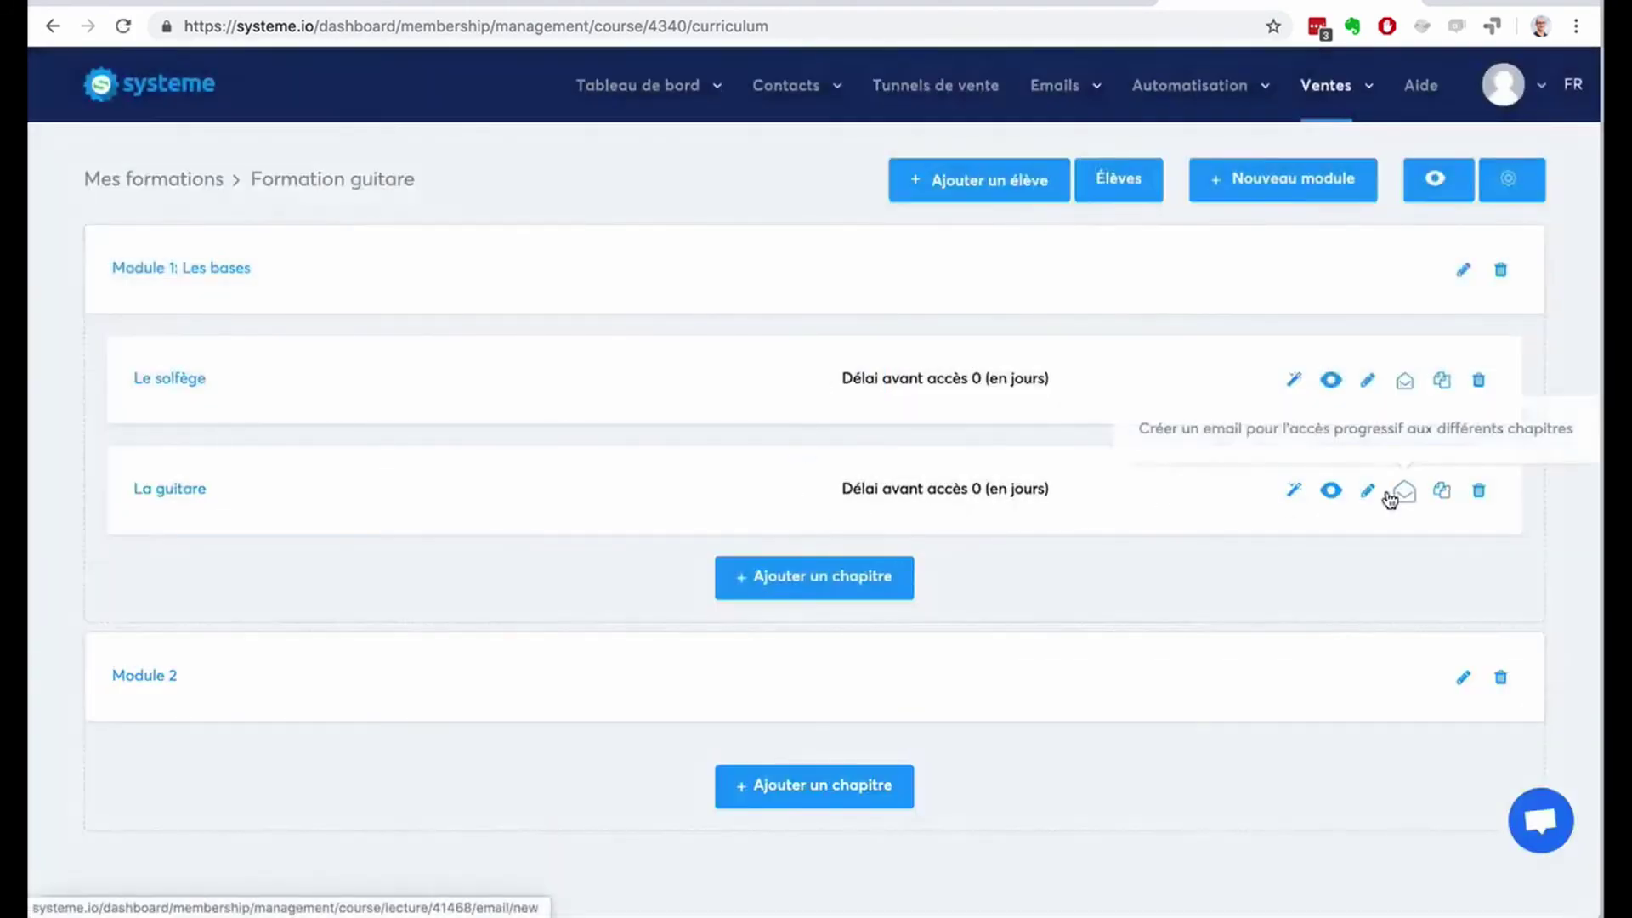
Duplicate the "La guitare" chapter and move the copy from Module 1 into Module 2.
click(1439, 493)
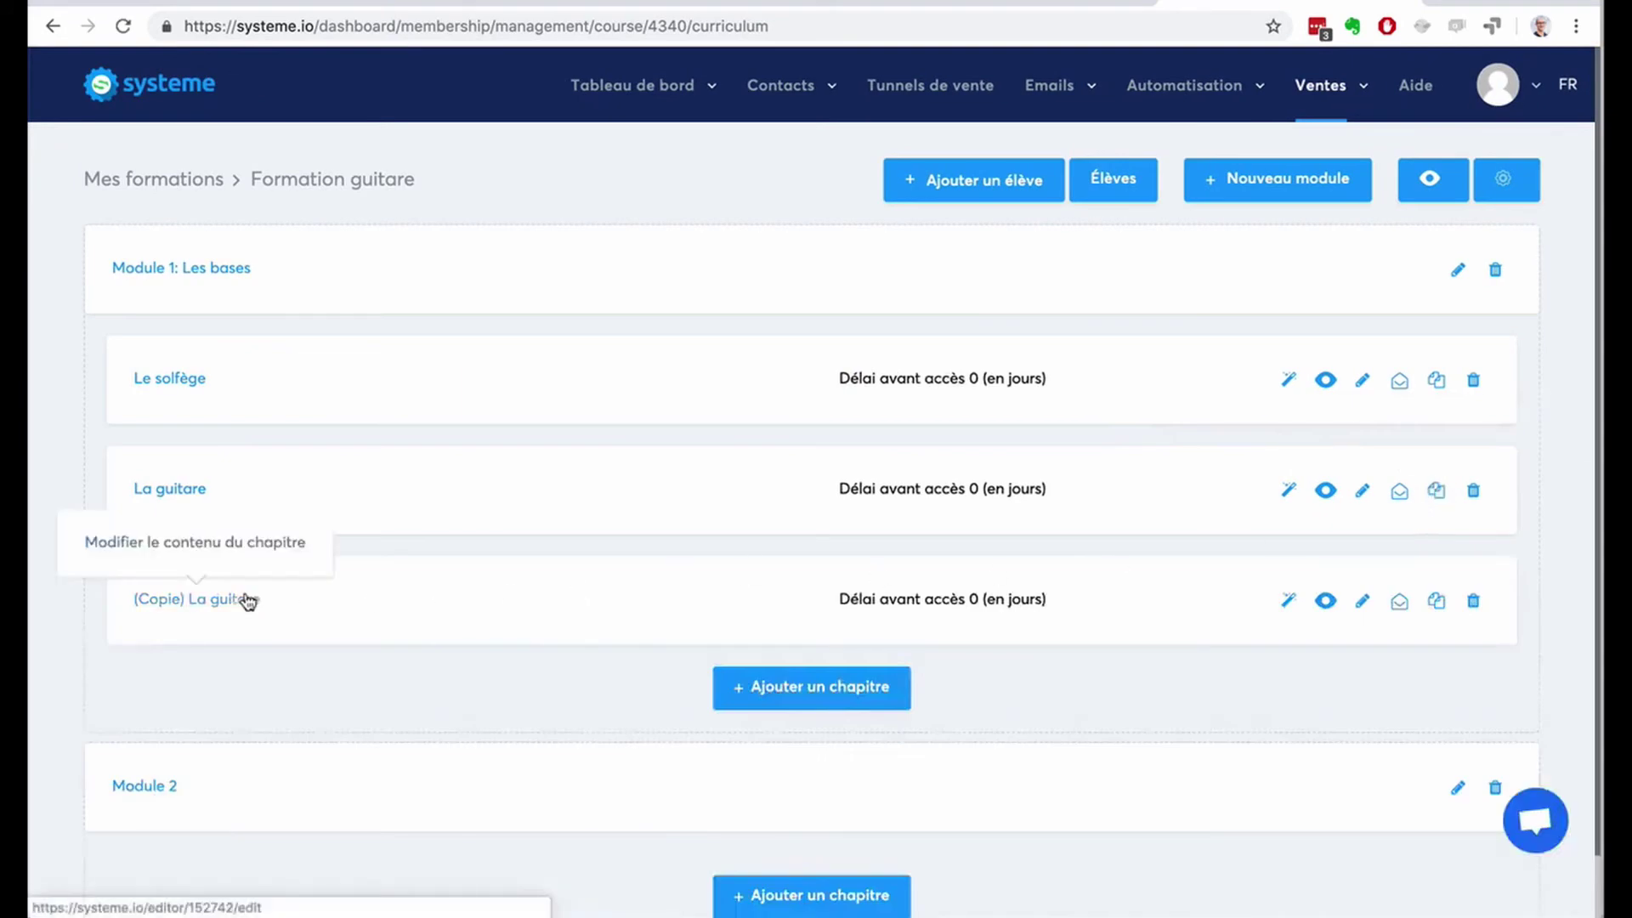
drag(247, 600, 476, 817)
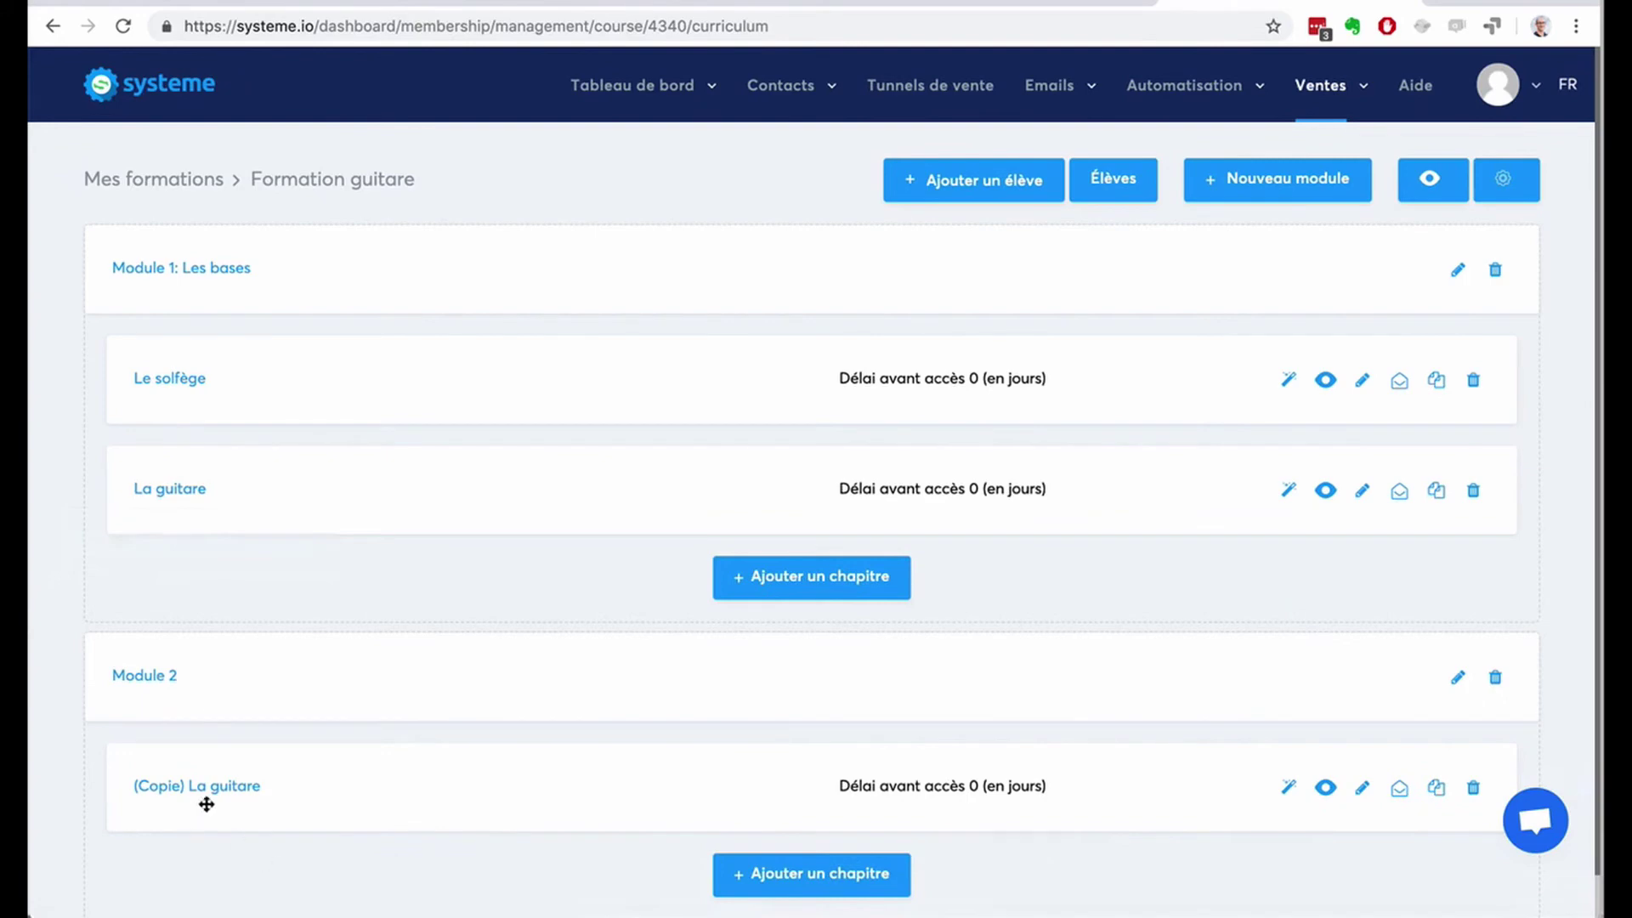
Look at the page content of the copied chapter in Module 2, then leave its editor without editing.
scroll(757, 456, down, 1)
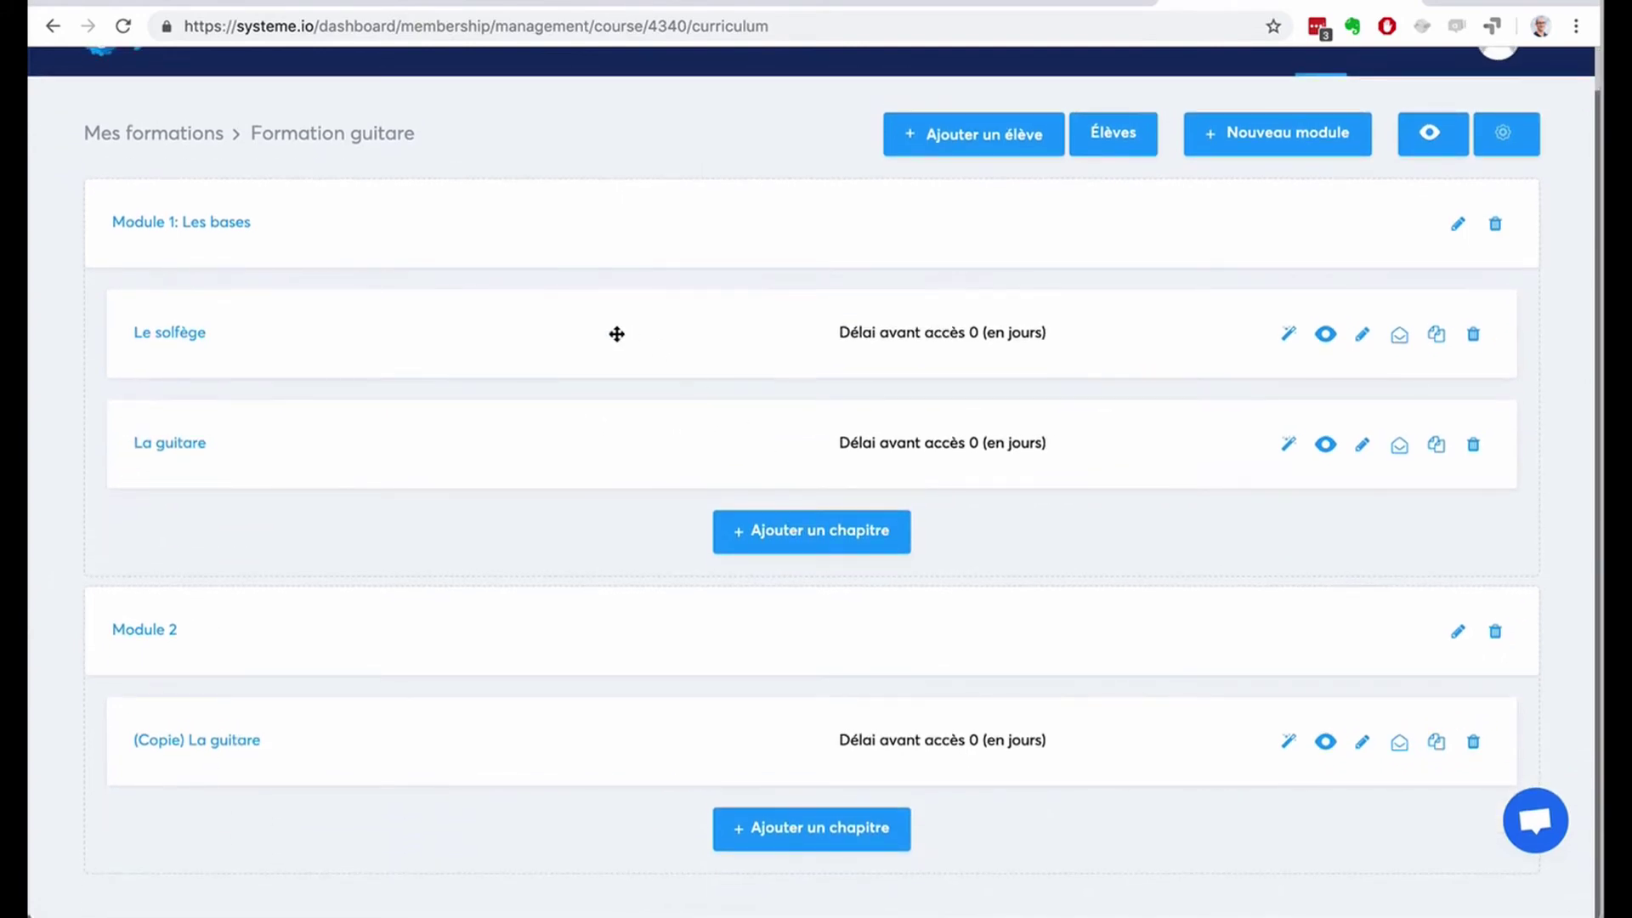
scroll(615, 332, up, 1)
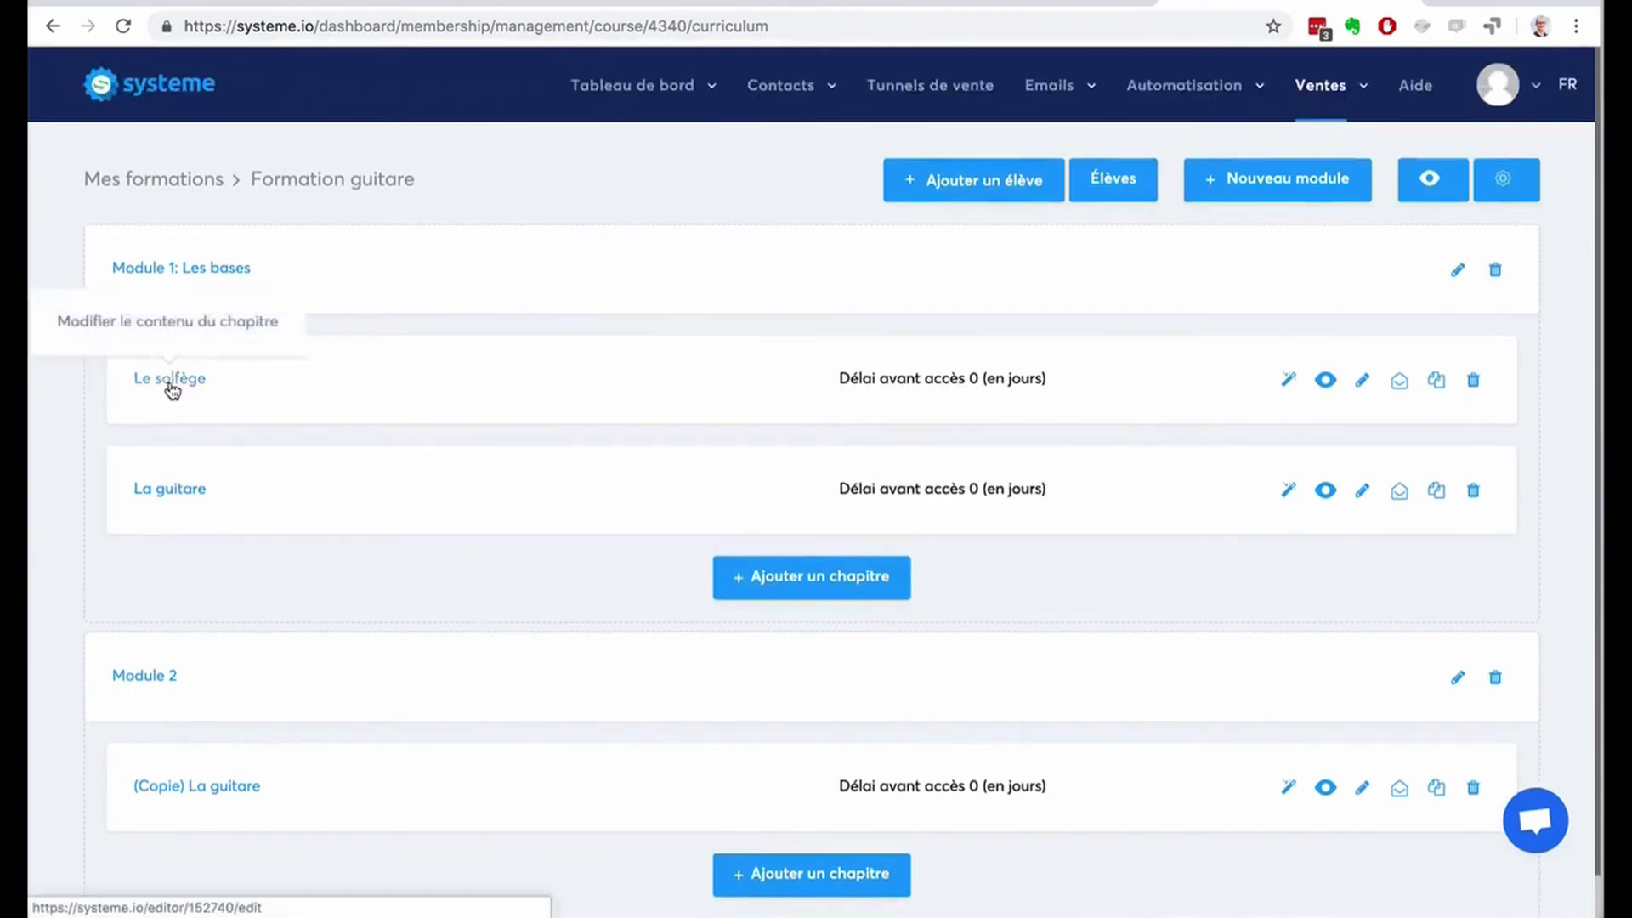
click(190, 795)
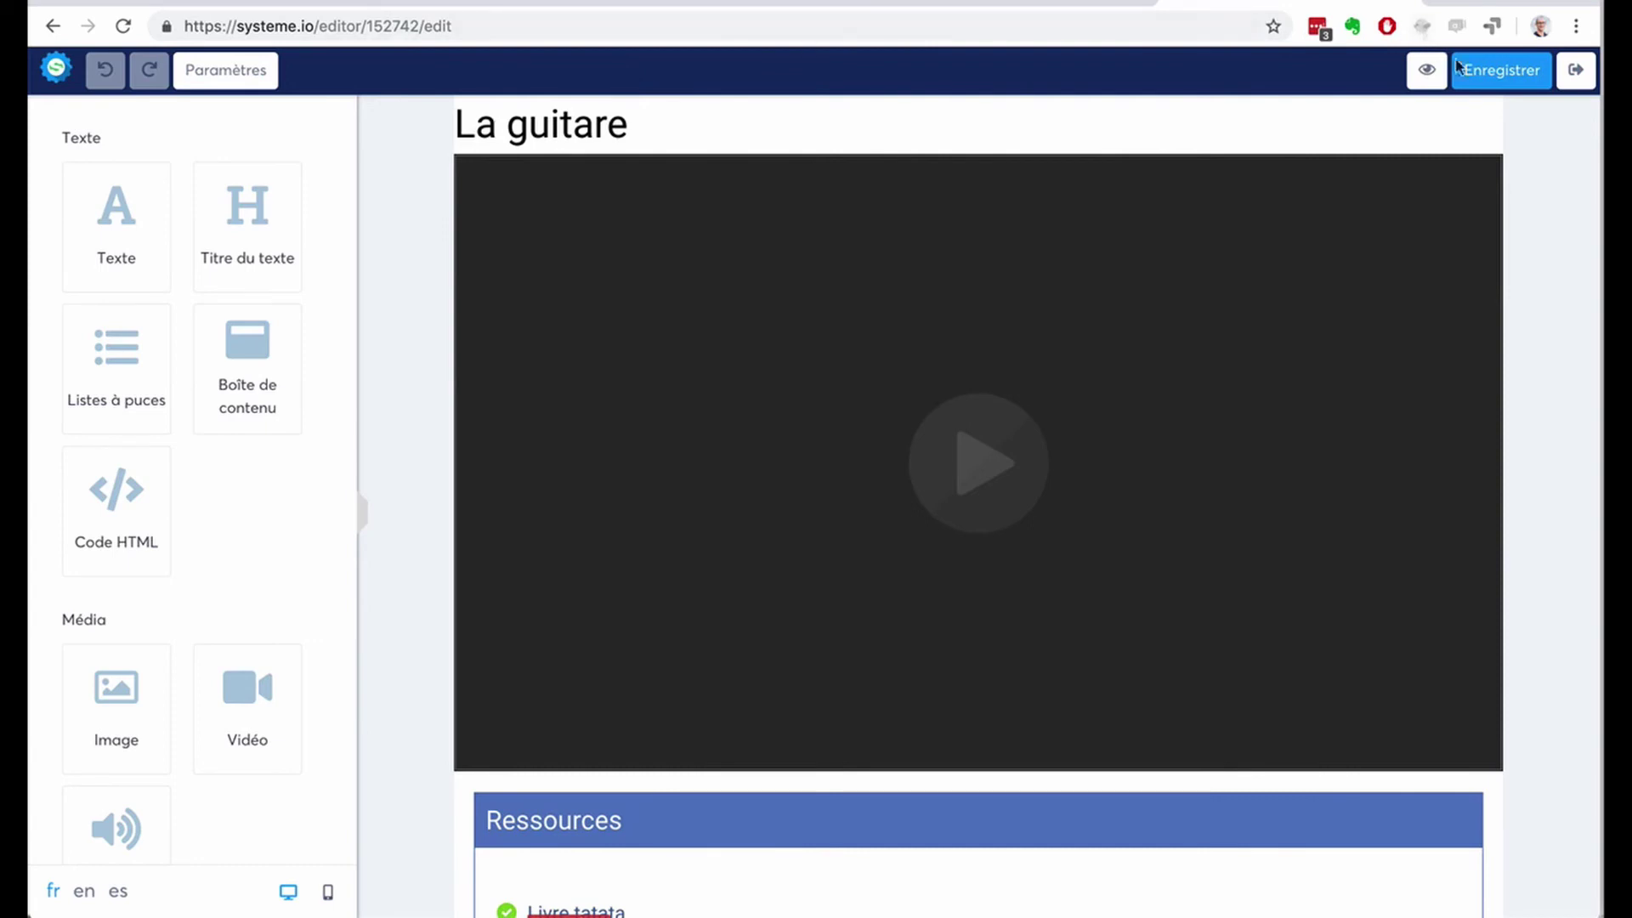
click(1573, 74)
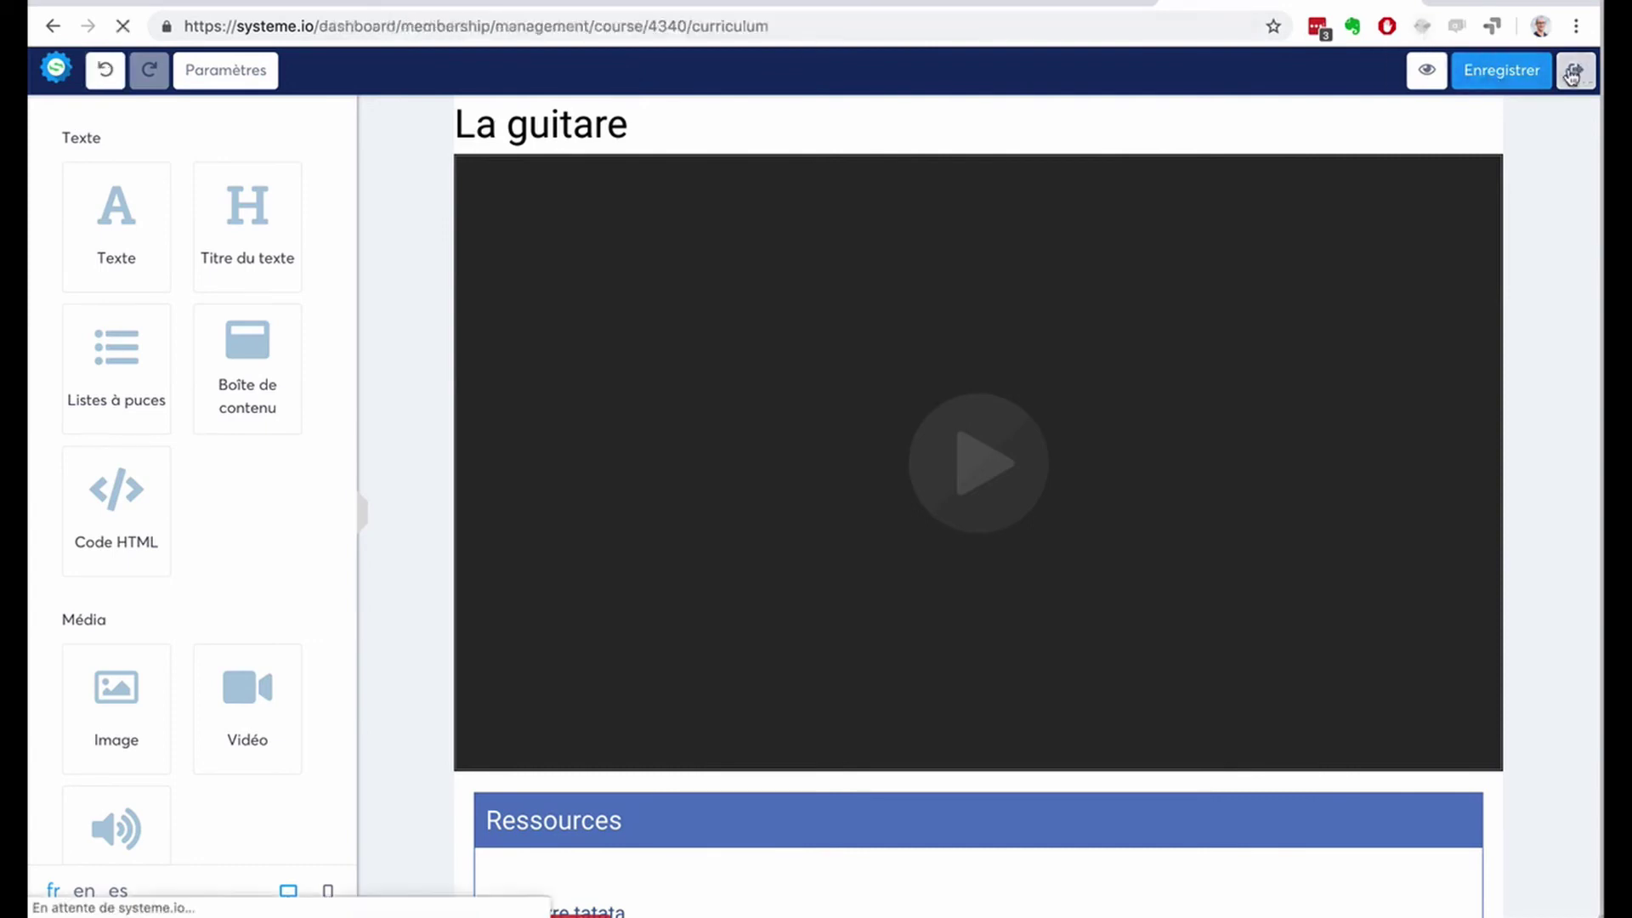